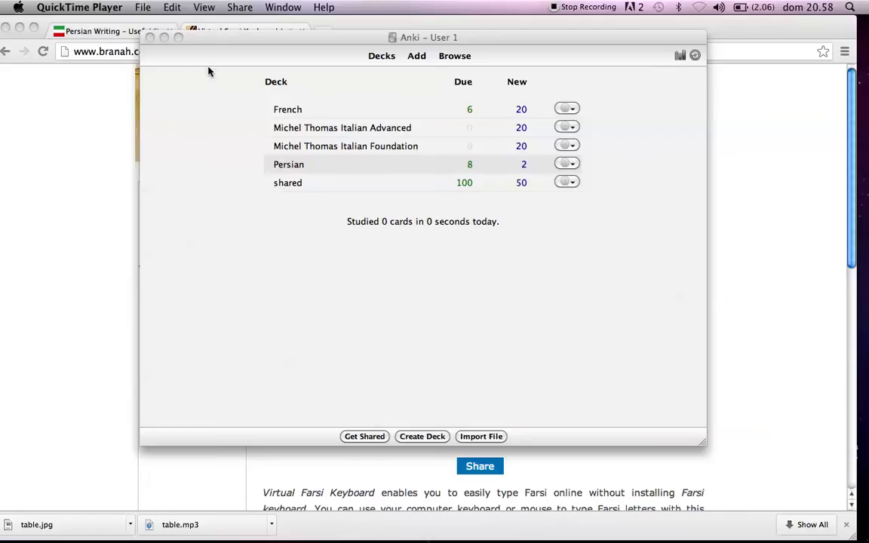
Start a new card for the Persian deck using the Basic (and reversed card) note type.
{"action": "left_click_drag", "start_coordinate": [233, 43], "coordinate": [237, 61]}
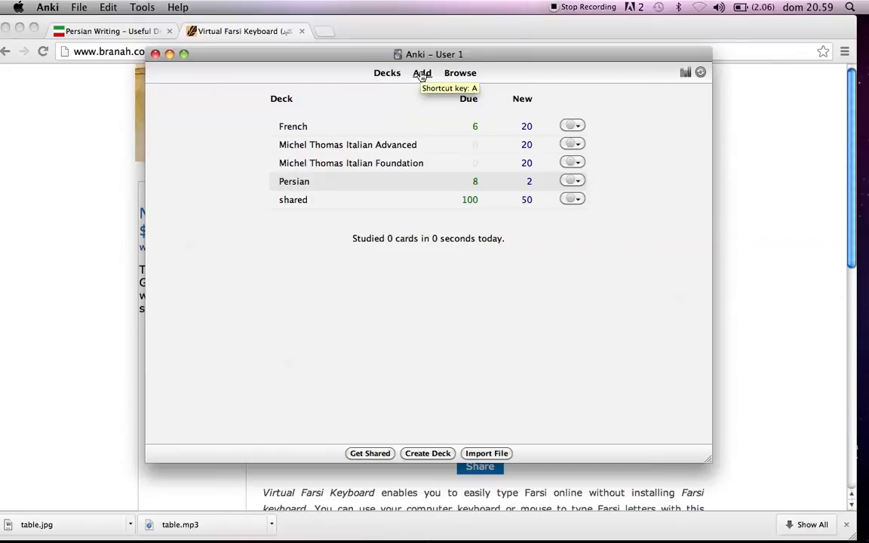
{"action": "left_click", "coordinate": [421, 74]}
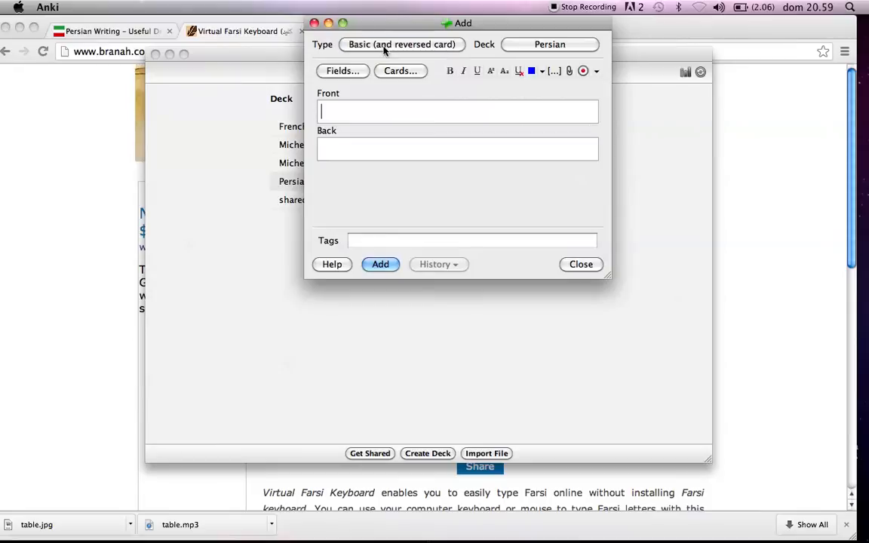
{"action": "left_click", "coordinate": [384, 46]}
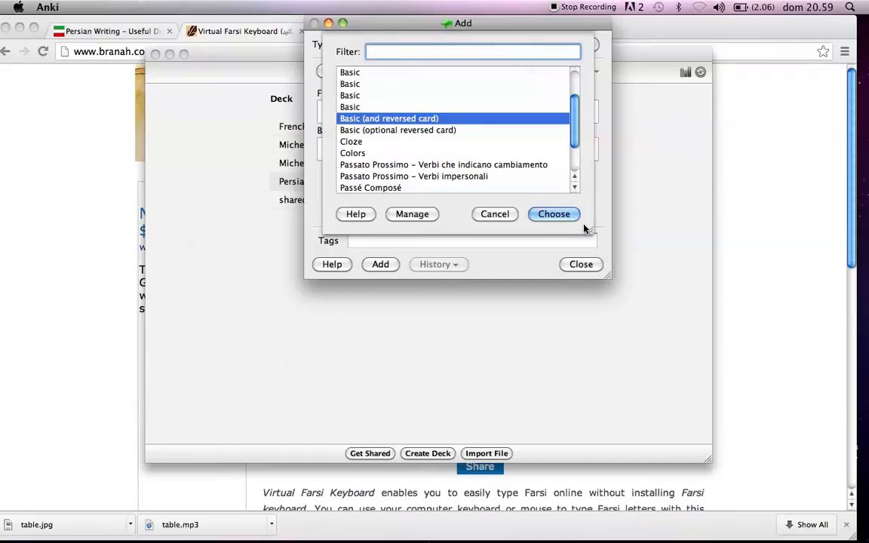
{"action": "left_click", "coordinate": [563, 219]}
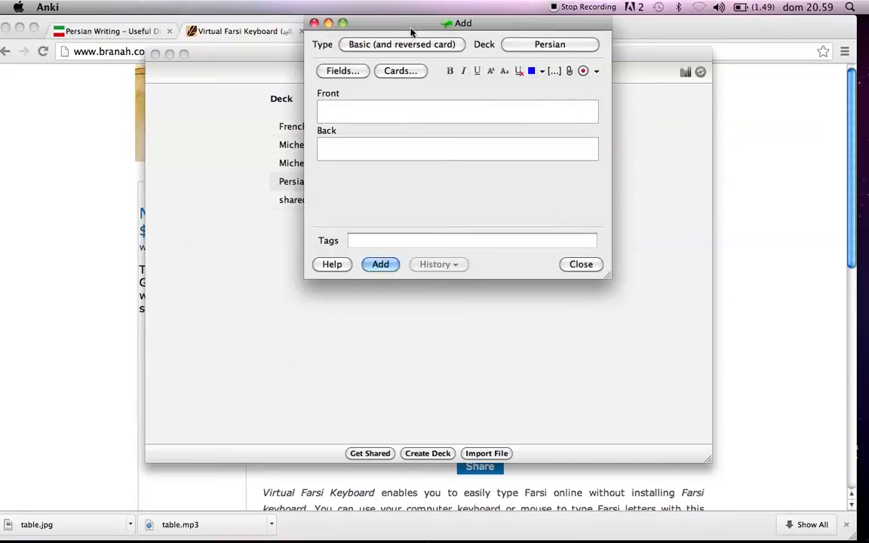
{"action": "left_click_drag", "start_coordinate": [411, 30], "coordinate": [381, 75]}
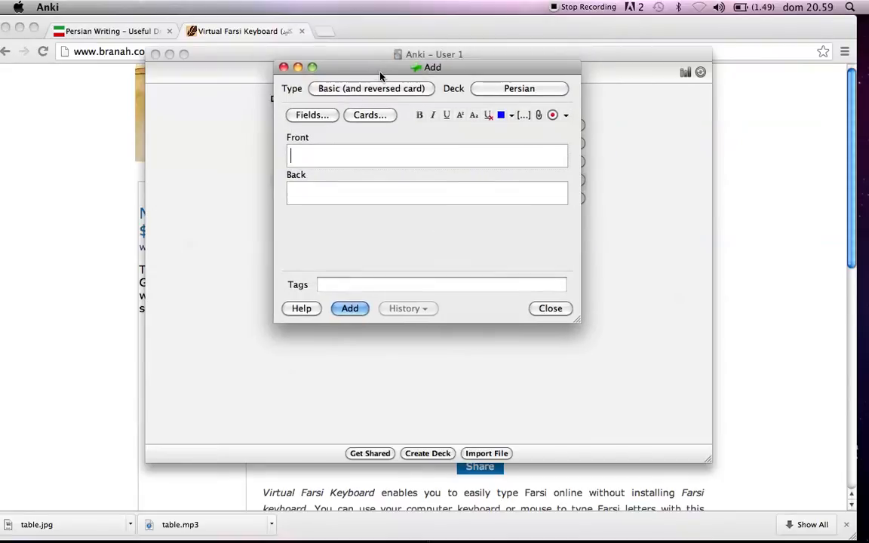
Attach the picture table.jpg from the images folder to the new card's Front field.
{"action": "left_click", "coordinate": [539, 116]}
{"action": "double_click", "coordinate": [317, 141]}
{"action": "double_click", "coordinate": [308, 94]}
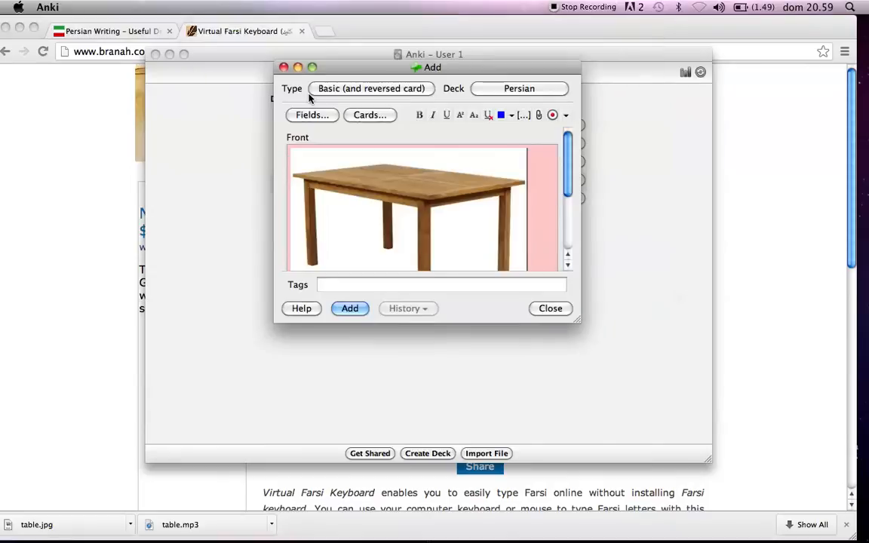
{"action": "scroll", "coordinate": [432, 226], "scroll_direction": "down", "scroll_amount": 5}
{"action": "scroll", "coordinate": [431, 227], "scroll_direction": "up", "scroll_amount": 5}
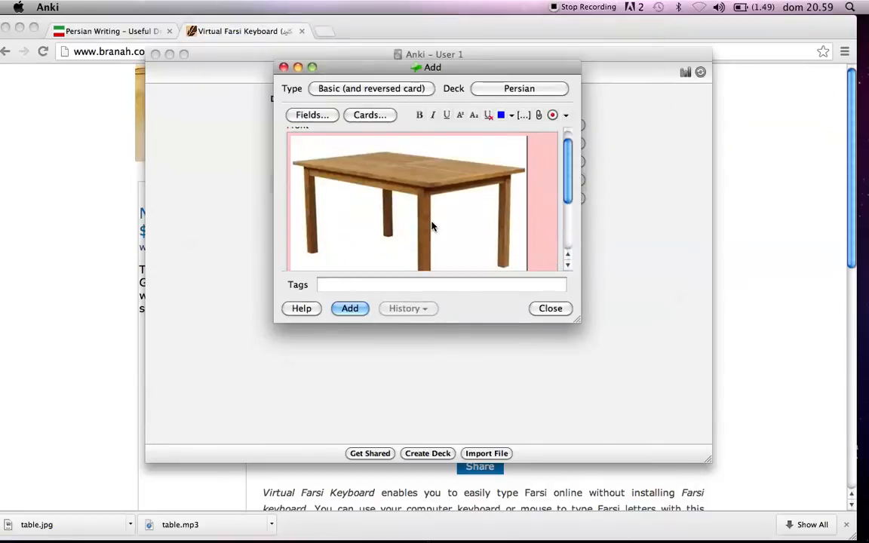
{"action": "scroll", "coordinate": [432, 226], "scroll_direction": "up", "scroll_amount": 1}
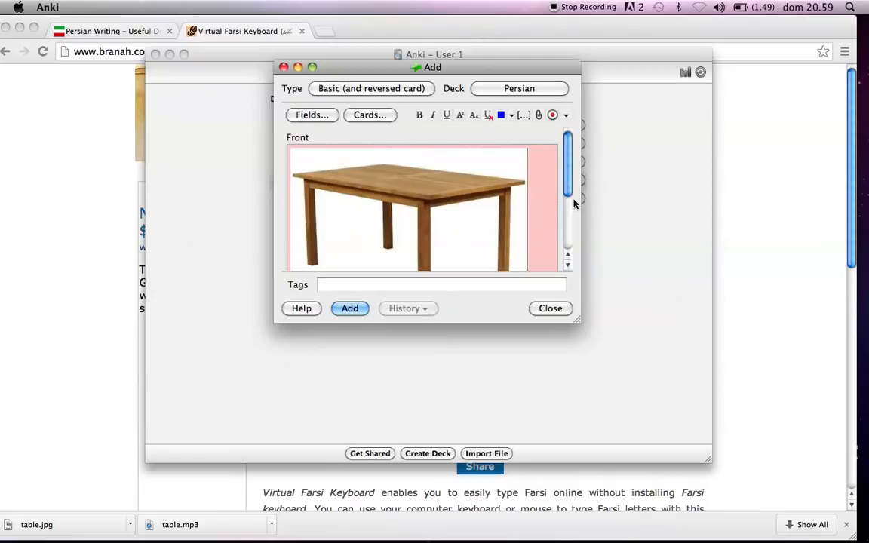
Copy the word میز from the Virtual Farsi Keyboard page in Chrome and paste it into the card's Back field in Anki.
{"action": "scroll", "coordinate": [369, 227], "scroll_direction": "down", "scroll_amount": 5}
{"action": "left_click", "coordinate": [366, 235]}
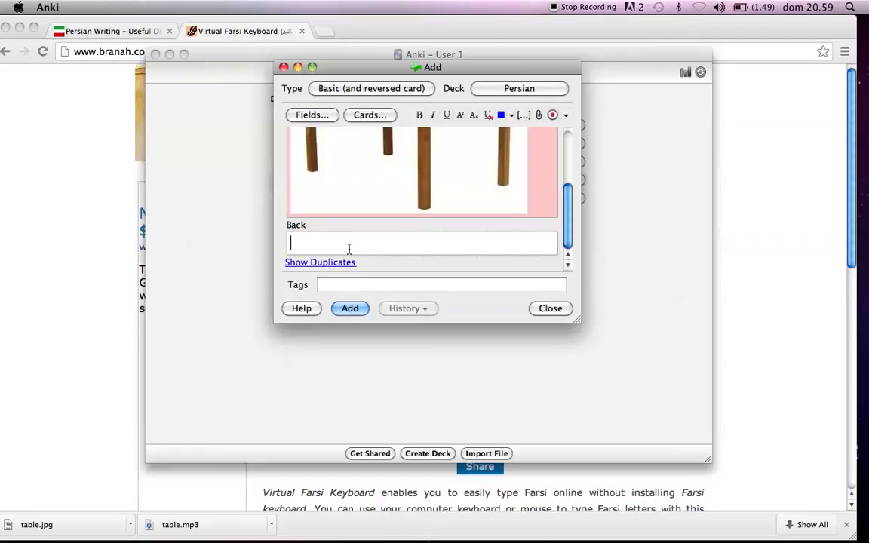
{"action": "right_click", "coordinate": [340, 243]}
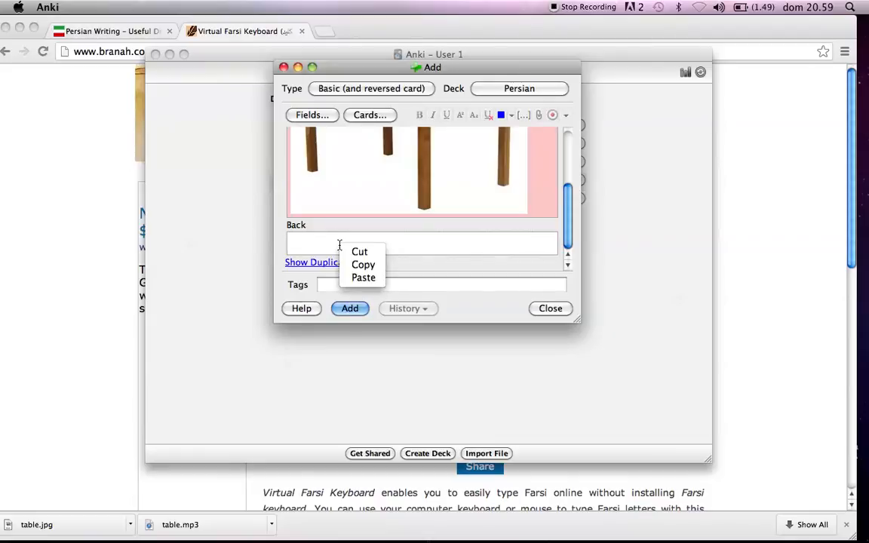
{"action": "left_click", "coordinate": [361, 278]}
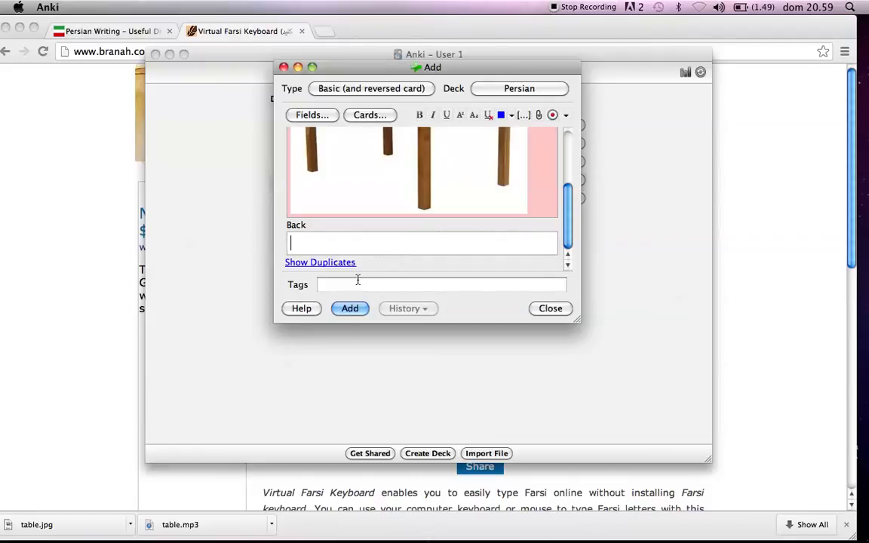
{"action": "left_click", "coordinate": [177, 204]}
{"action": "right_click", "coordinate": [679, 239]}
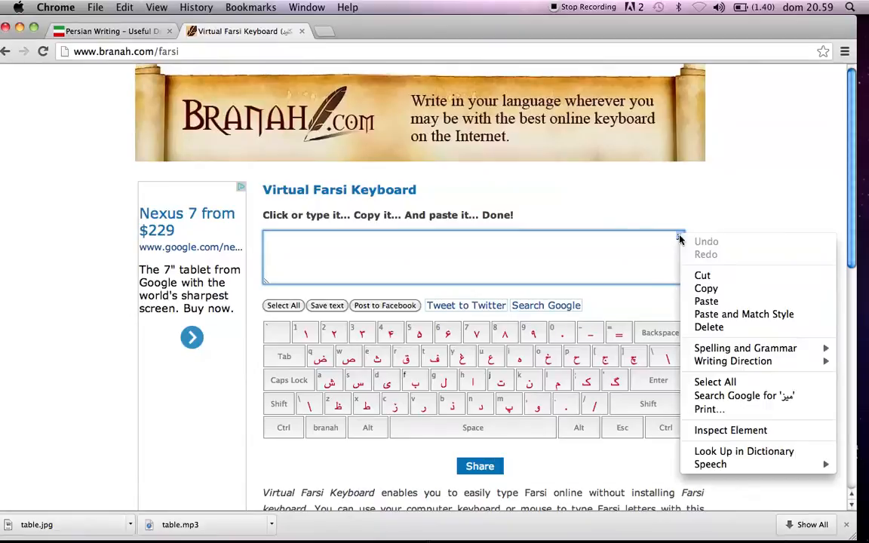
{"action": "left_click", "coordinate": [707, 288]}
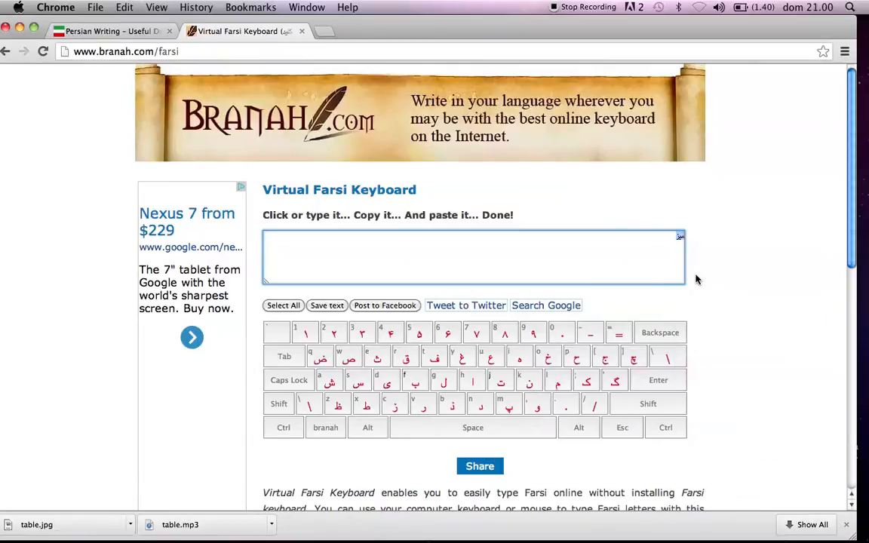
{"action": "mouse_move", "coordinate": [675, 522]}
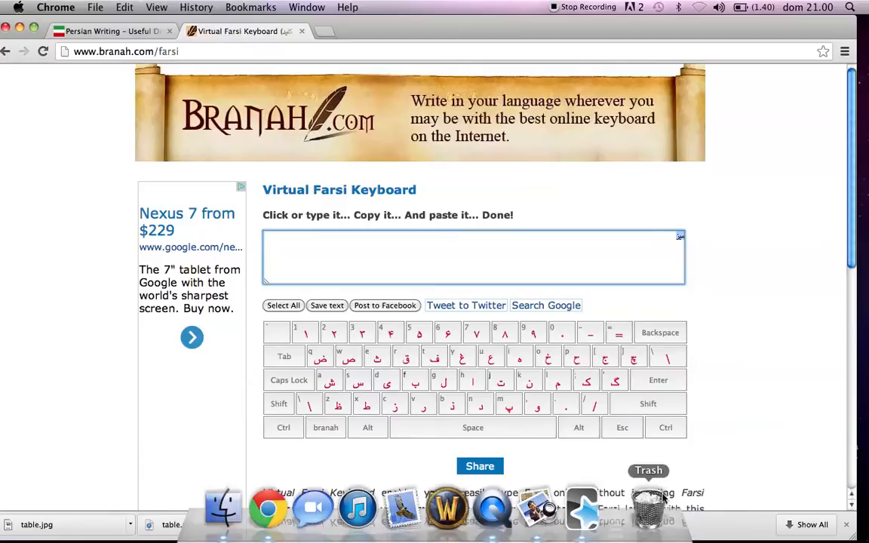
{"action": "left_click", "coordinate": [581, 507]}
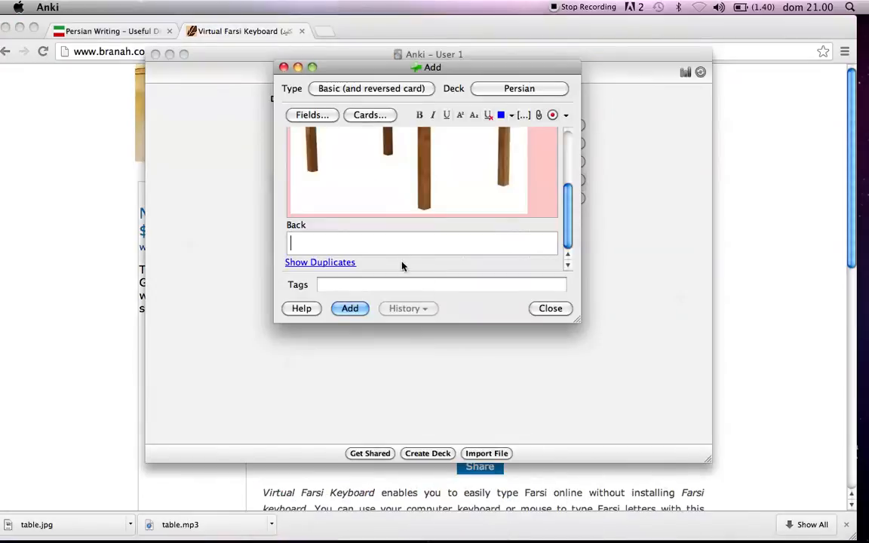
{"action": "right_click", "coordinate": [353, 250]}
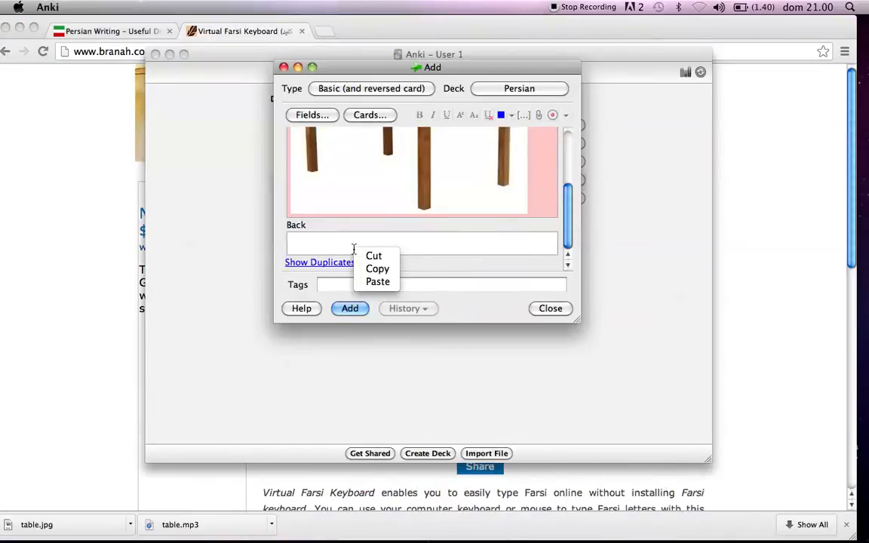
{"action": "left_click", "coordinate": [377, 282]}
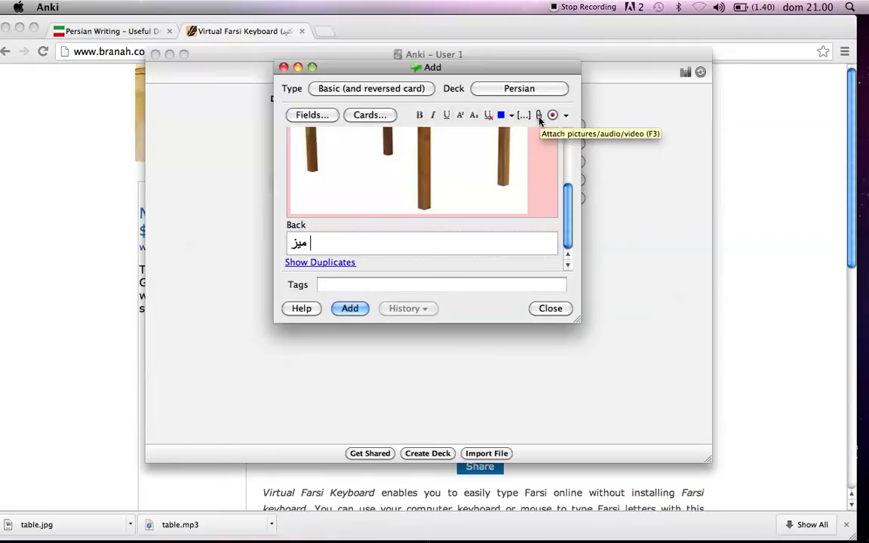
View the Persian Writing drills page and the Virtual Farsi Keyboard page in Chrome, and return to Anki.
{"action": "left_click", "coordinate": [90, 33]}
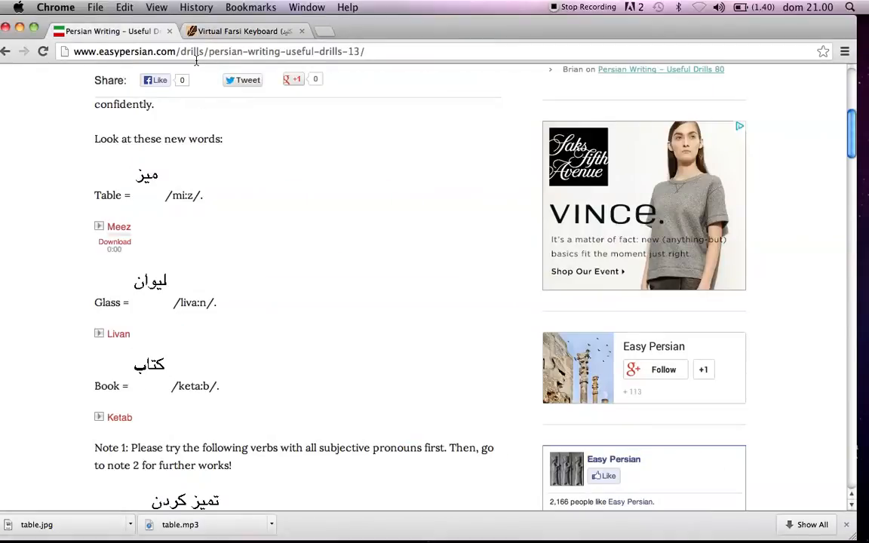
{"action": "left_click", "coordinate": [242, 31]}
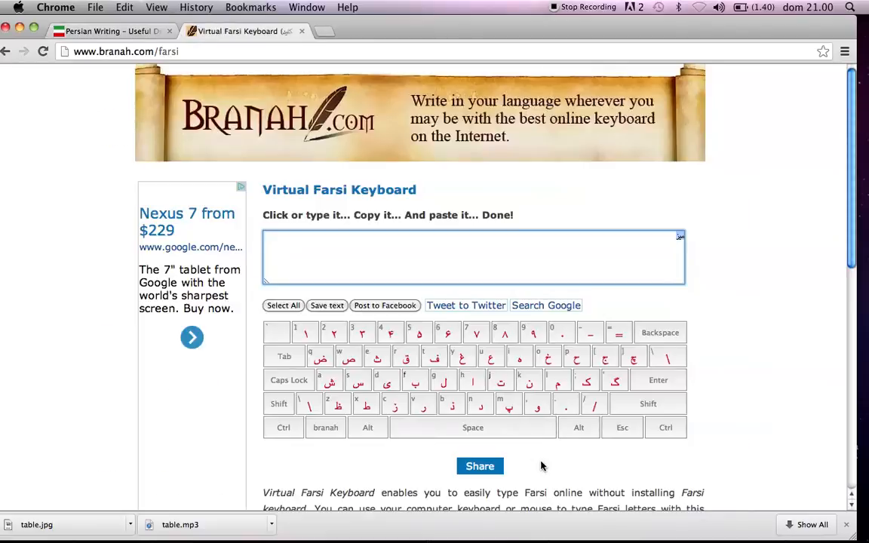
{"action": "left_click", "coordinate": [578, 507]}
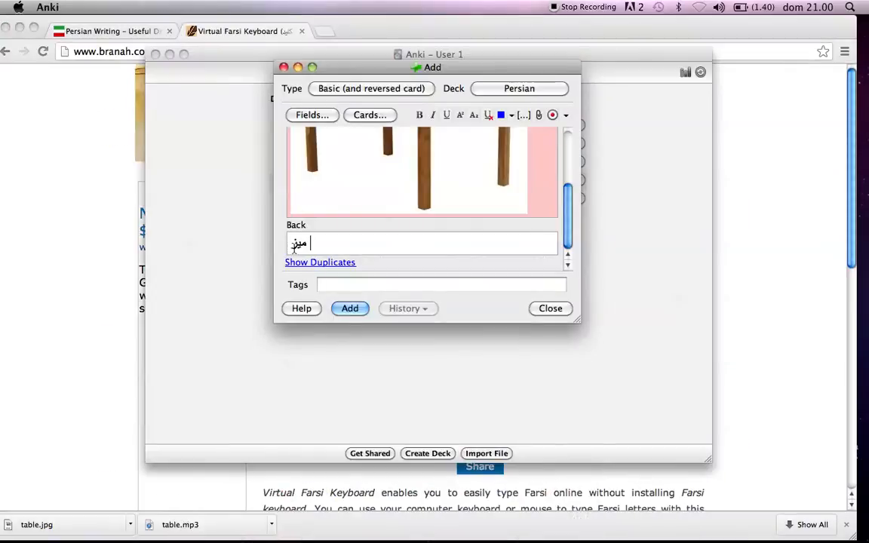
Attach table.mp3 from the SOUND FILES folder to the card's Back field, and close the card without adding it.
{"action": "left_click", "coordinate": [539, 114]}
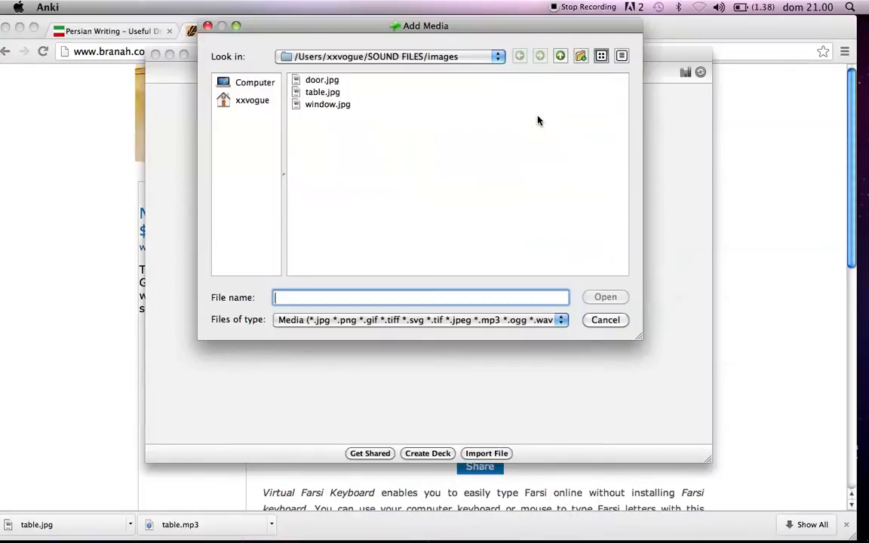
{"action": "left_click", "coordinate": [332, 57]}
{"action": "left_click", "coordinate": [349, 71]}
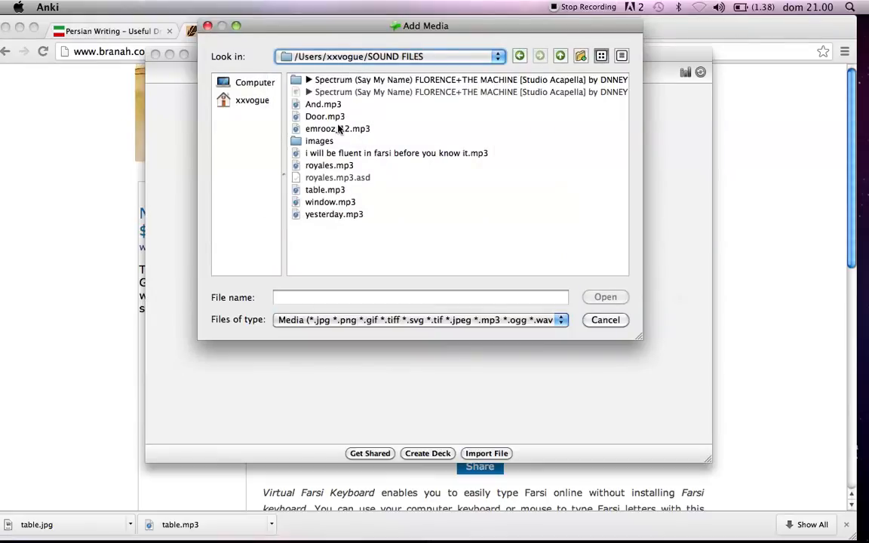
{"action": "double_click", "coordinate": [296, 189]}
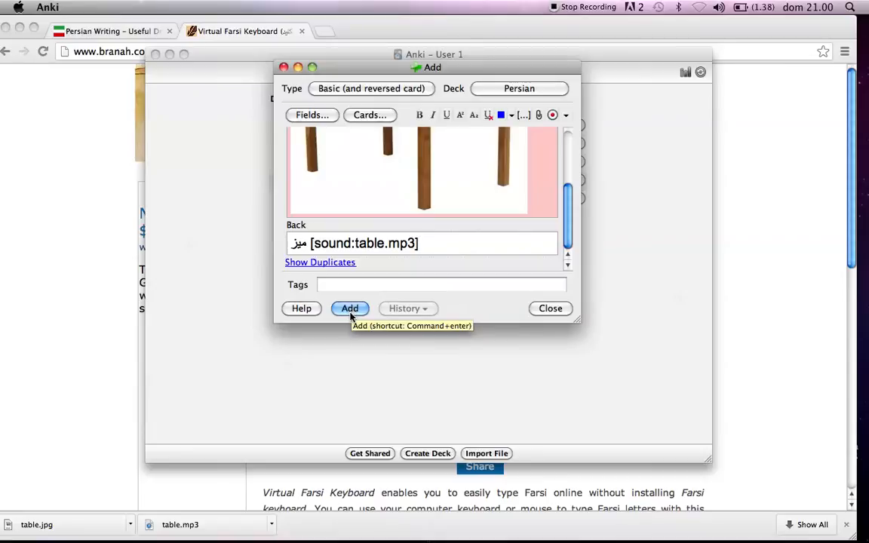
{"action": "left_click", "coordinate": [552, 310]}
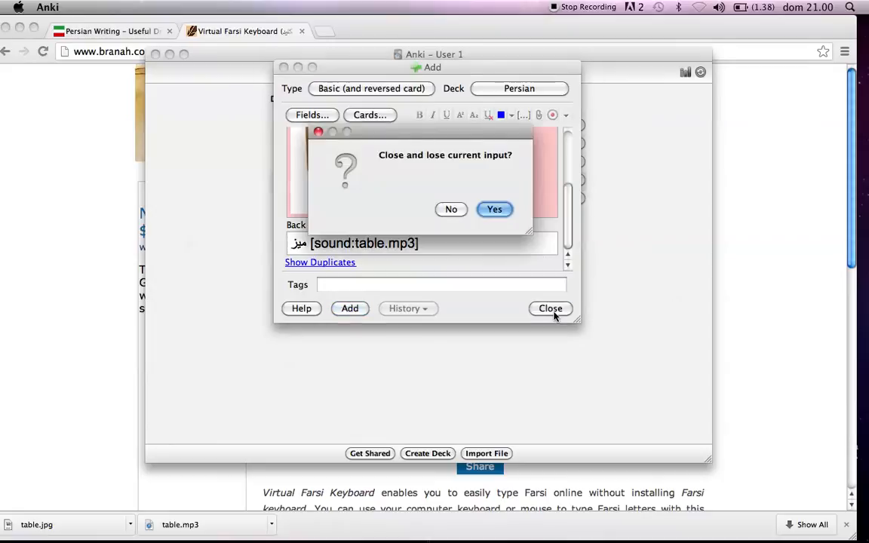
{"action": "left_click", "coordinate": [492, 210]}
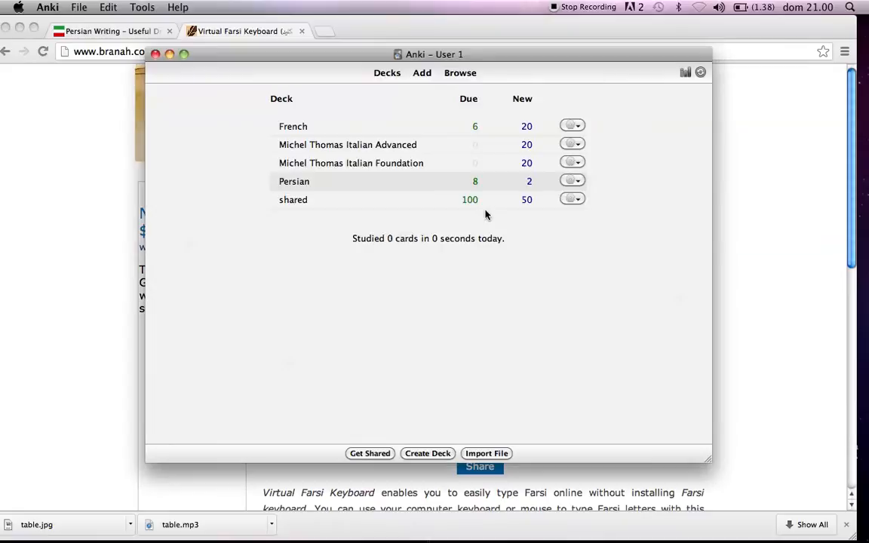
Start studying the Persian deck, reveal the answer of the door card and rate it Easy.
{"action": "left_click", "coordinate": [293, 182]}
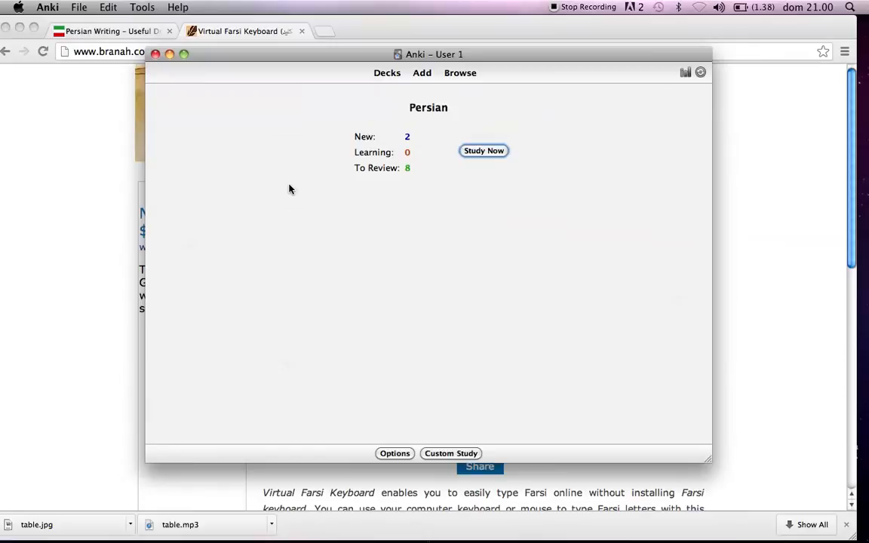
{"action": "left_click", "coordinate": [478, 154]}
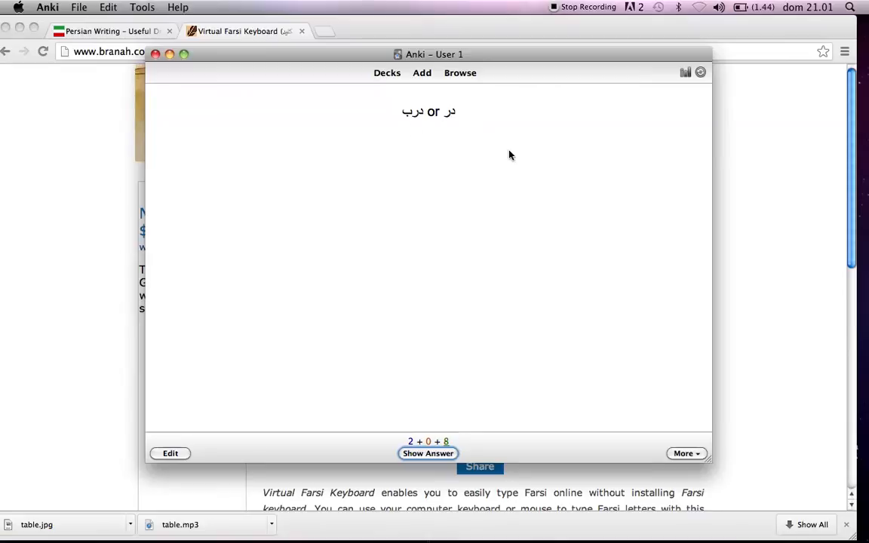
{"action": "left_click", "coordinate": [443, 455]}
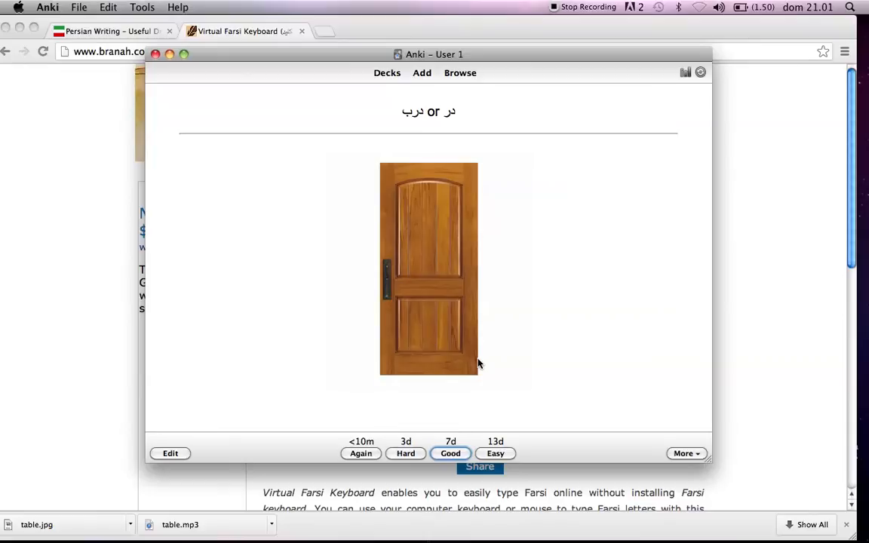
{"action": "left_click", "coordinate": [489, 456]}
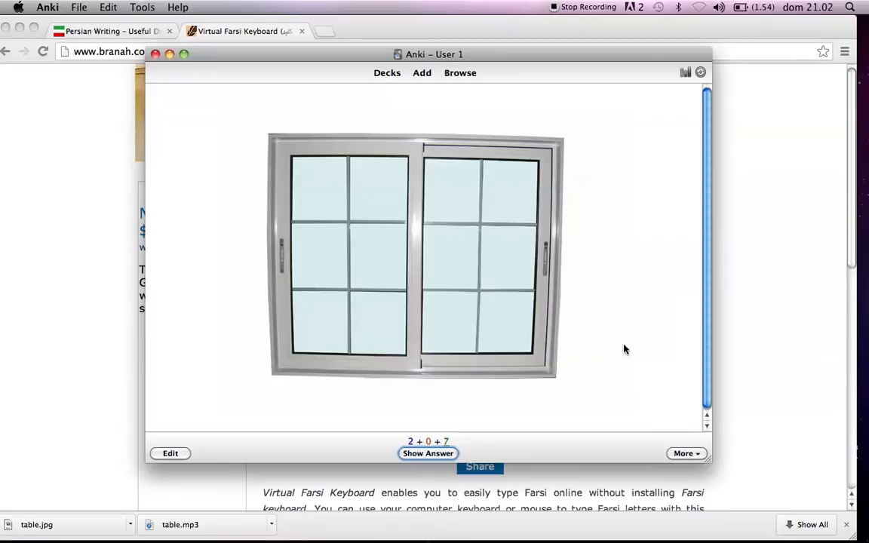
Reveal the answer of the window picture card and rate it Hard.
{"action": "left_click", "coordinate": [428, 454]}
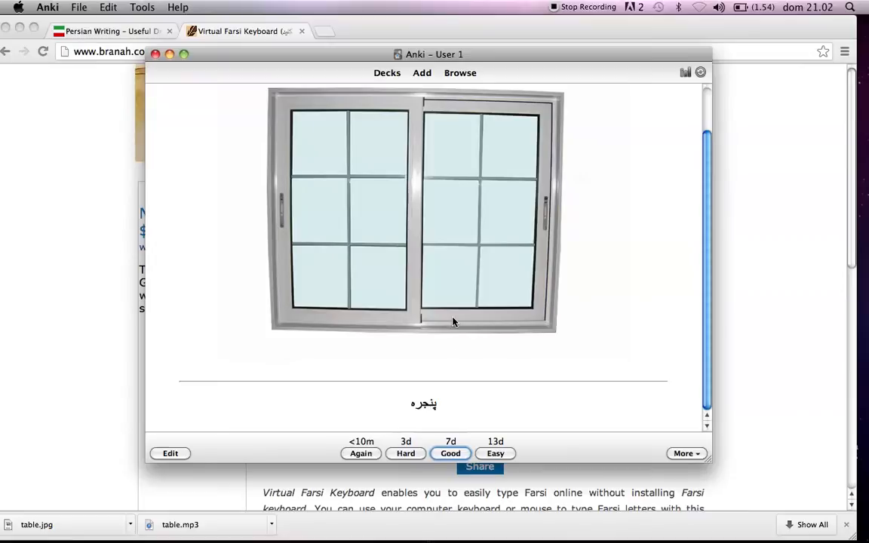
{"action": "left_click", "coordinate": [406, 453]}
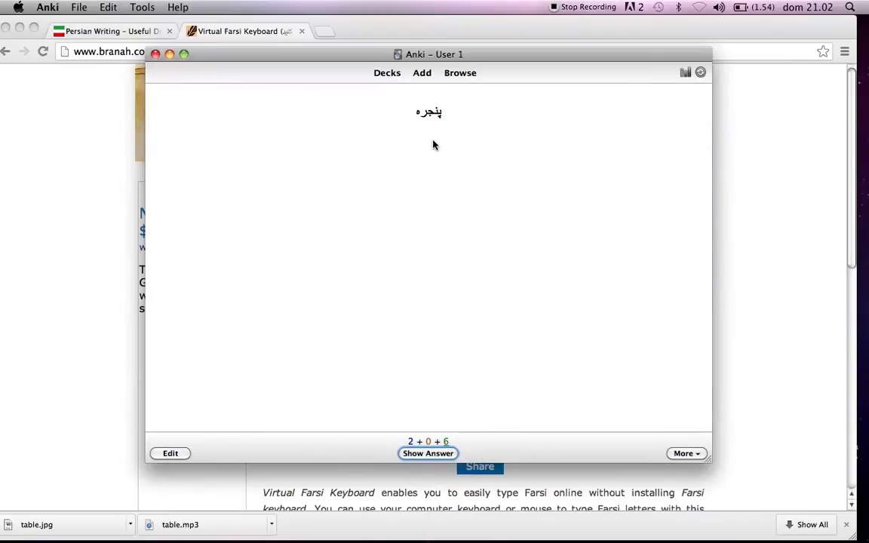
{"action": "left_click_drag", "start_coordinate": [238, 57], "coordinate": [220, 54]}
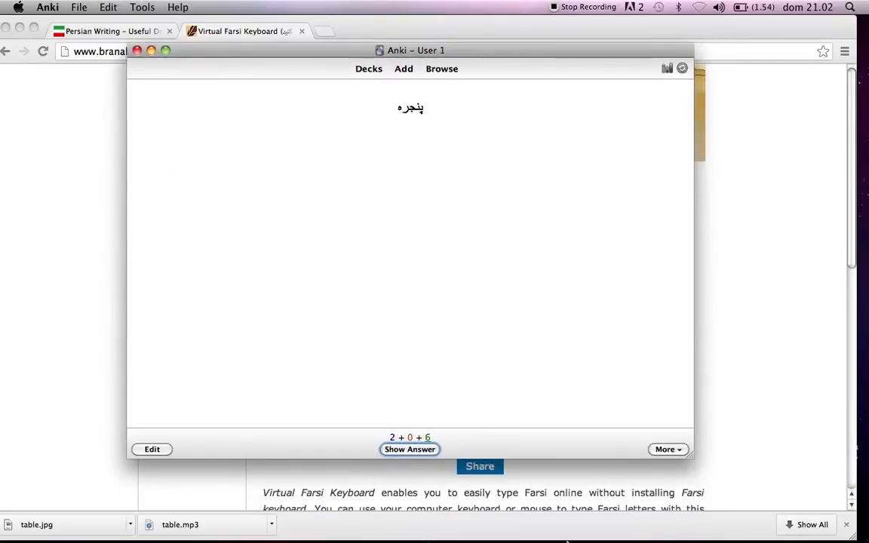
Leave the Persian review, open the shared deck, and list the shared deck's cards in the card browser.
{"action": "left_click", "coordinate": [357, 65]}
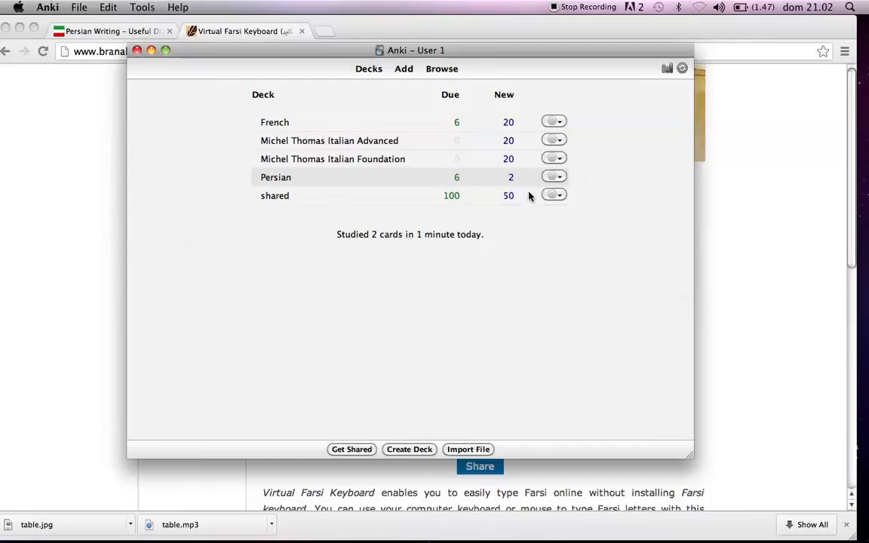
{"action": "left_click", "coordinate": [287, 196]}
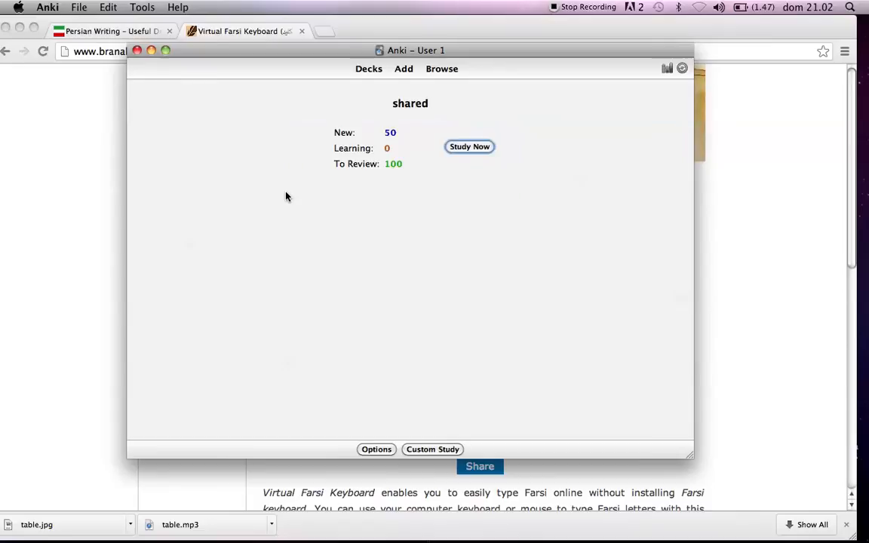
{"action": "left_click", "coordinate": [445, 69]}
{"action": "scroll", "coordinate": [197, 275], "scroll_direction": "down", "scroll_amount": 3}
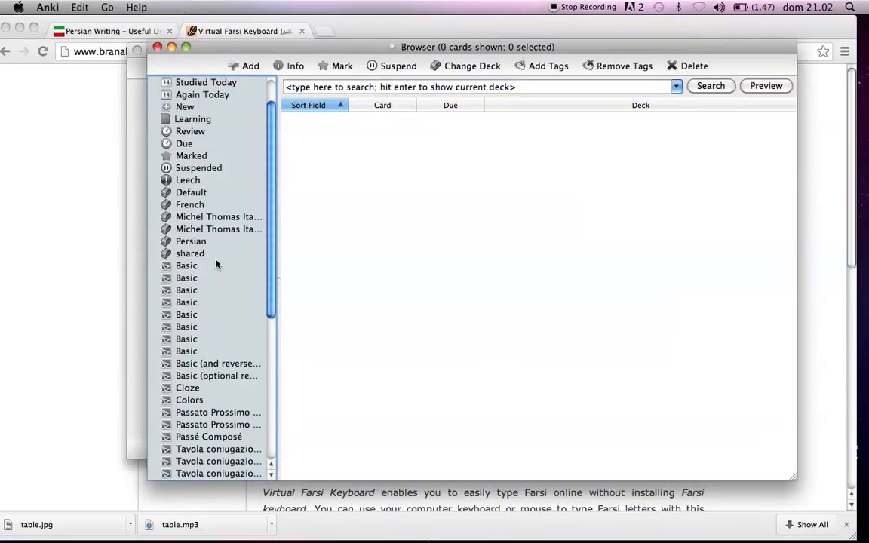
{"action": "left_click", "coordinate": [193, 254]}
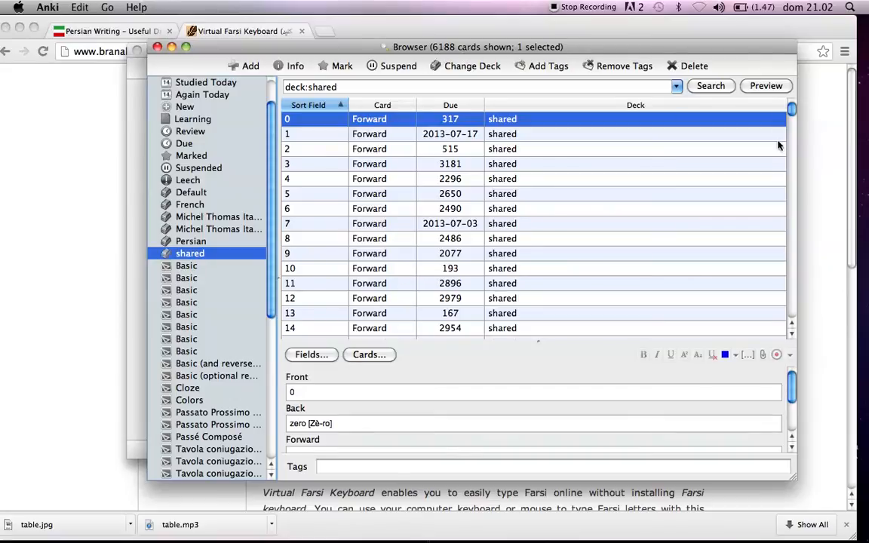
Look down the shared deck's card list and view the fields of the marked "la beffa" Forward card.
{"action": "left_click_drag", "start_coordinate": [793, 114], "coordinate": [789, 186]}
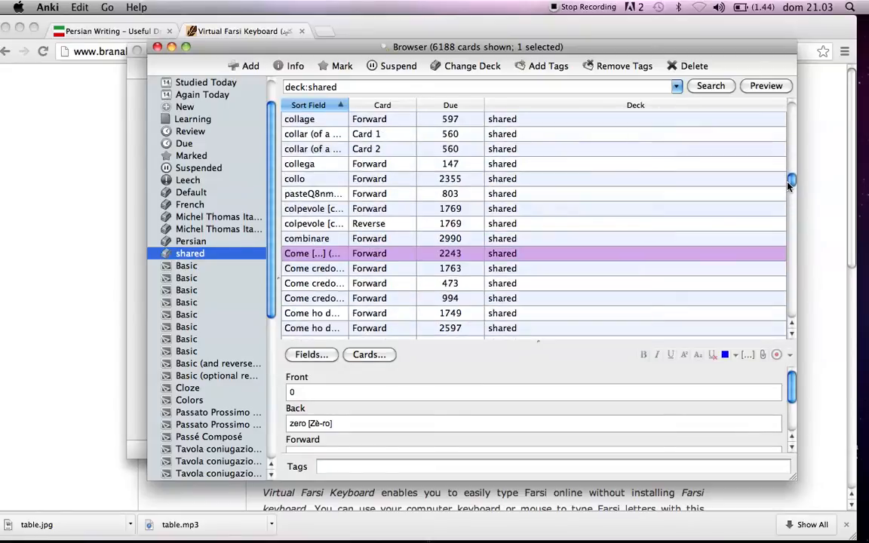
{"action": "left_click_drag", "start_coordinate": [789, 186], "coordinate": [788, 225]}
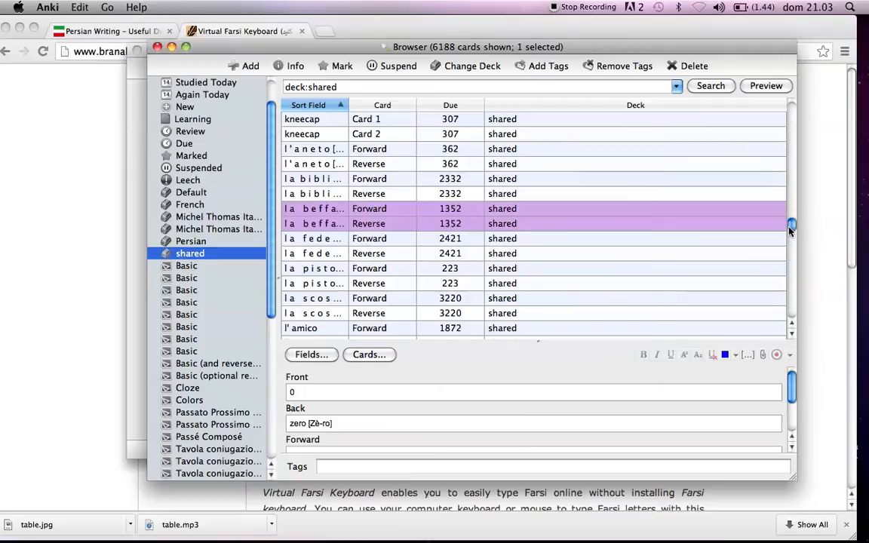
{"action": "left_click", "coordinate": [642, 213]}
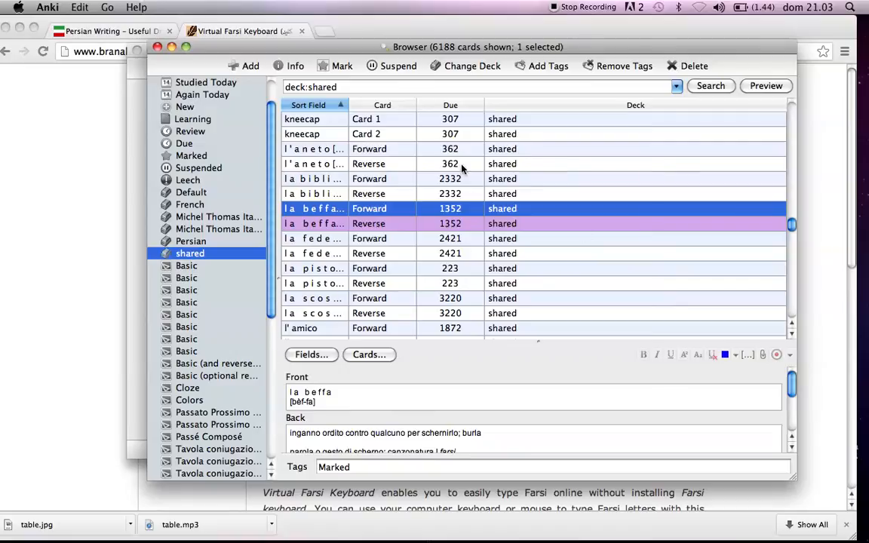
Examine the shared deck's list from the -IRE verb cards through the number and gap-fill cards to the words starting with b.
{"action": "left_click_drag", "start_coordinate": [792, 227], "coordinate": [781, 157]}
{"action": "scroll", "coordinate": [446, 195], "scroll_direction": "down", "scroll_amount": 10}
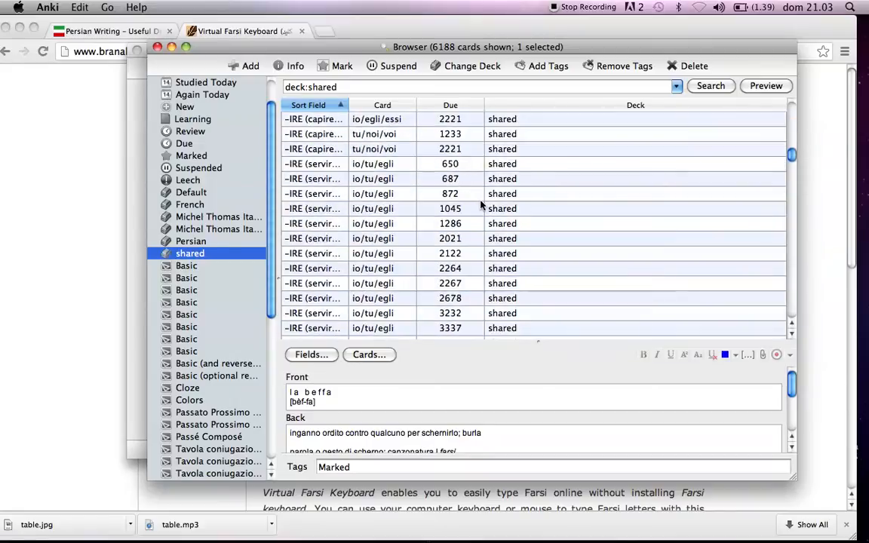
{"action": "scroll", "coordinate": [447, 195], "scroll_direction": "down", "scroll_amount": 15}
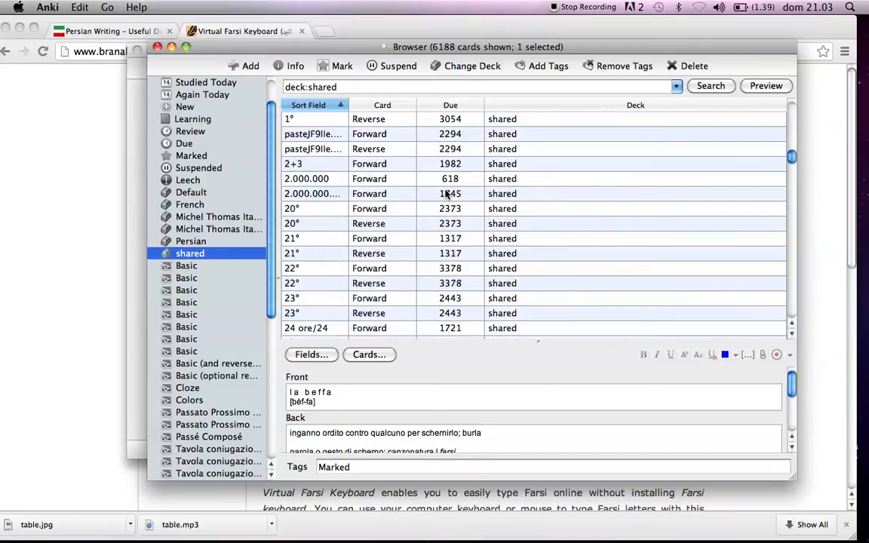
{"action": "scroll", "coordinate": [447, 195], "scroll_direction": "down", "scroll_amount": 15}
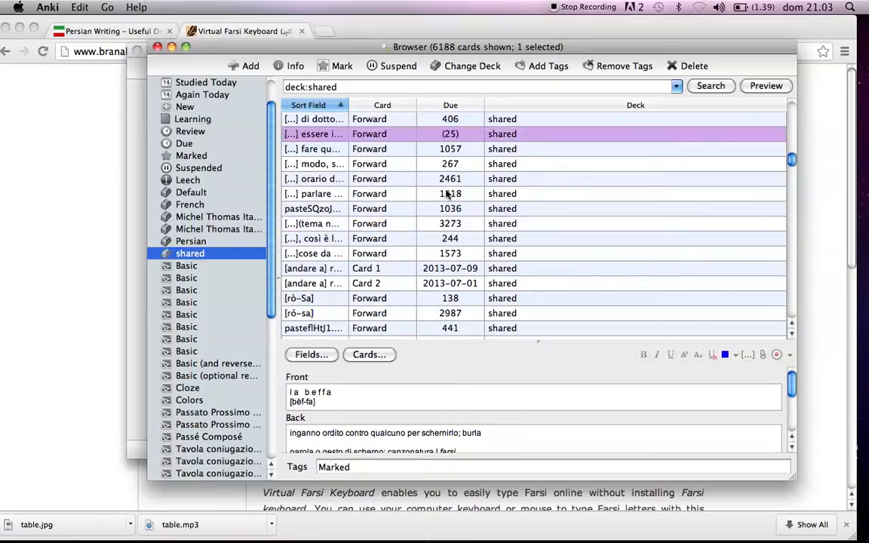
{"action": "scroll", "coordinate": [447, 194], "scroll_direction": "down", "scroll_amount": 20}
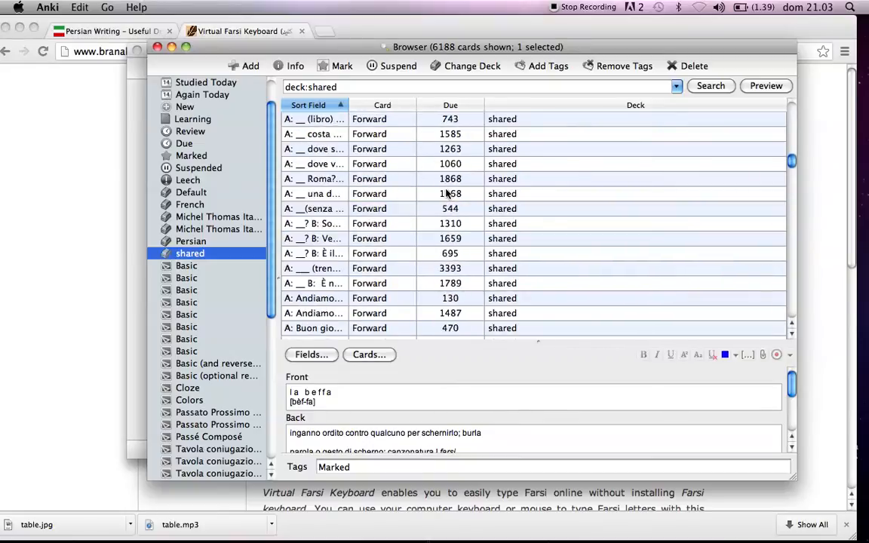
{"action": "mouse_move", "coordinate": [790, 159]}
{"action": "left_mouse_down"}
{"action": "mouse_move", "coordinate": [791, 185]}
{"action": "mouse_move", "coordinate": [792, 172]}
{"action": "left_mouse_up"}
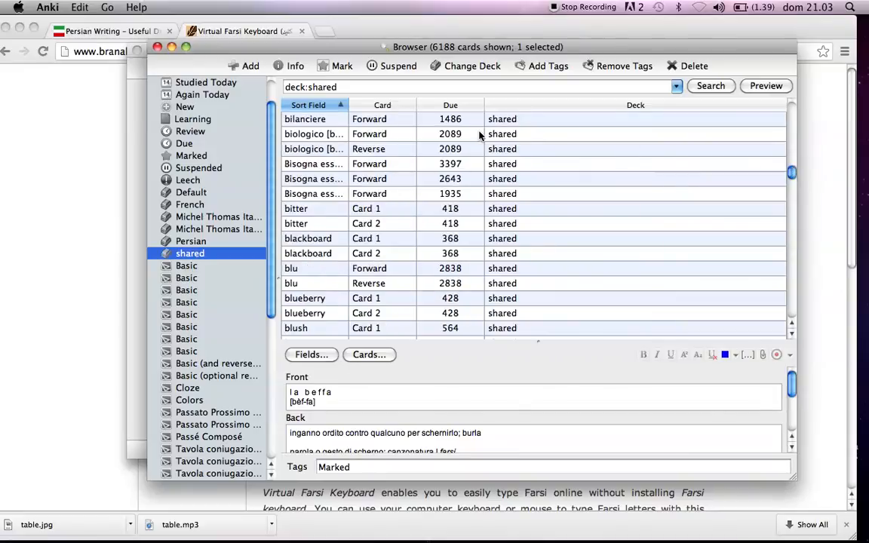
{"action": "scroll", "coordinate": [319, 178], "scroll_direction": "up", "scroll_amount": 15}
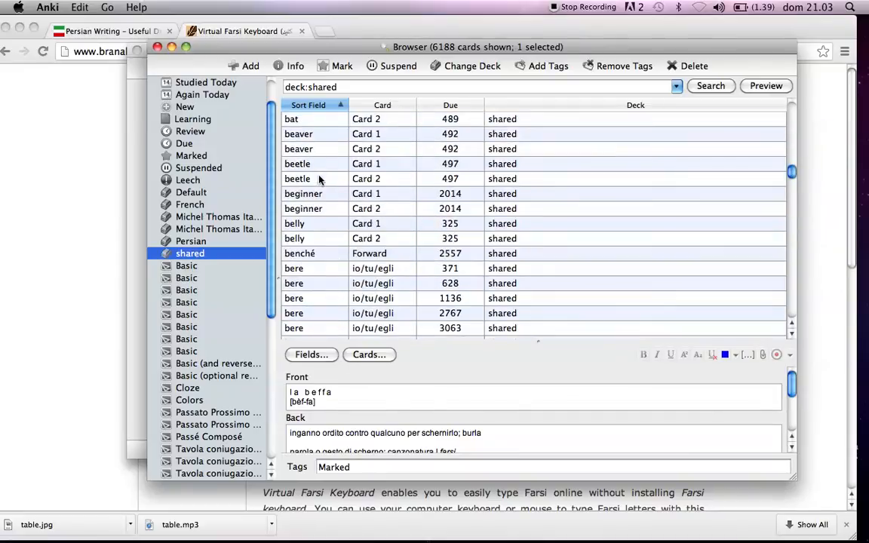
{"action": "scroll", "coordinate": [317, 185], "scroll_direction": "down", "scroll_amount": 3}
View the Front and Back fields of vocabulary cards such as bat, basement and beaver.
{"action": "left_click", "coordinate": [312, 240]}
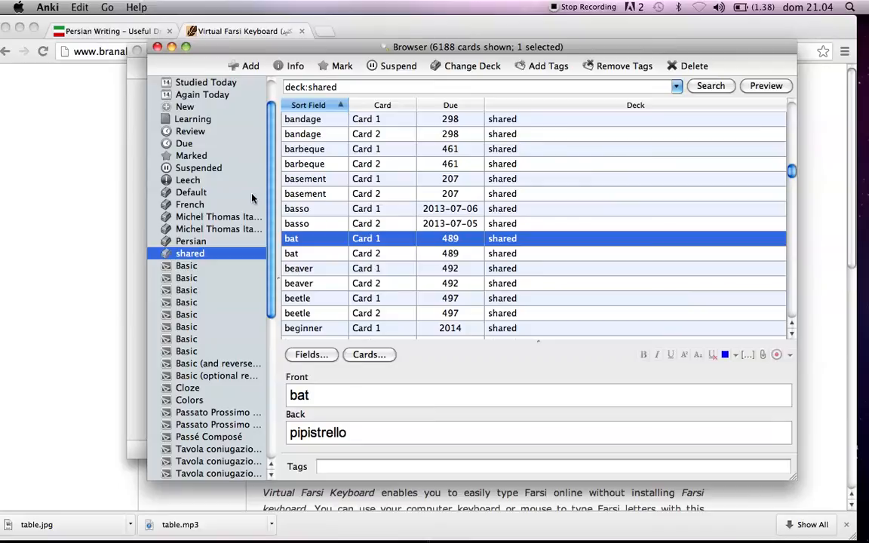
{"action": "left_click", "coordinate": [298, 163]}
{"action": "left_click", "coordinate": [305, 178]}
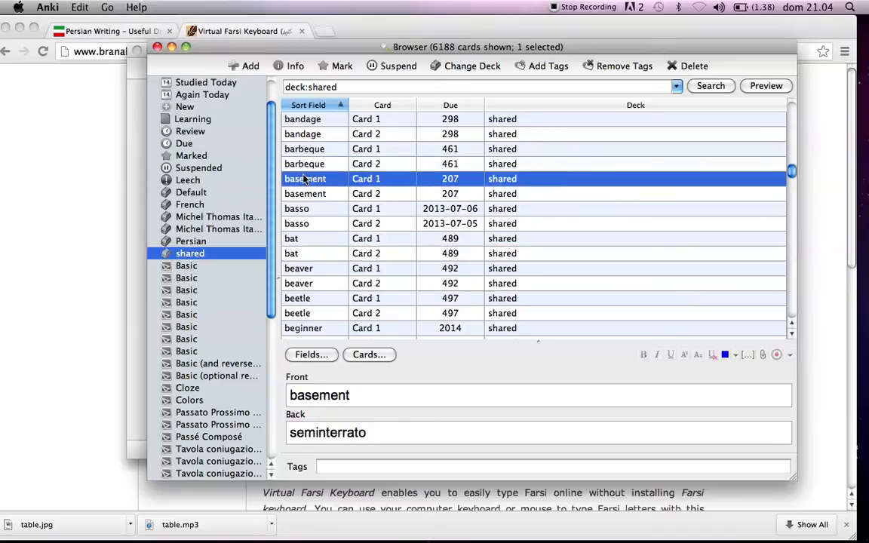
{"action": "left_click", "coordinate": [350, 283]}
{"action": "scroll", "coordinate": [349, 284], "scroll_direction": "down", "scroll_amount": 3}
{"action": "left_click", "coordinate": [340, 283]}
{"action": "scroll", "coordinate": [341, 282], "scroll_direction": "down", "scroll_amount": 5}
{"action": "left_click", "coordinate": [334, 264]}
{"action": "scroll", "coordinate": [332, 241], "scroll_direction": "up", "scroll_amount": 5}
{"action": "left_click", "coordinate": [324, 198]}
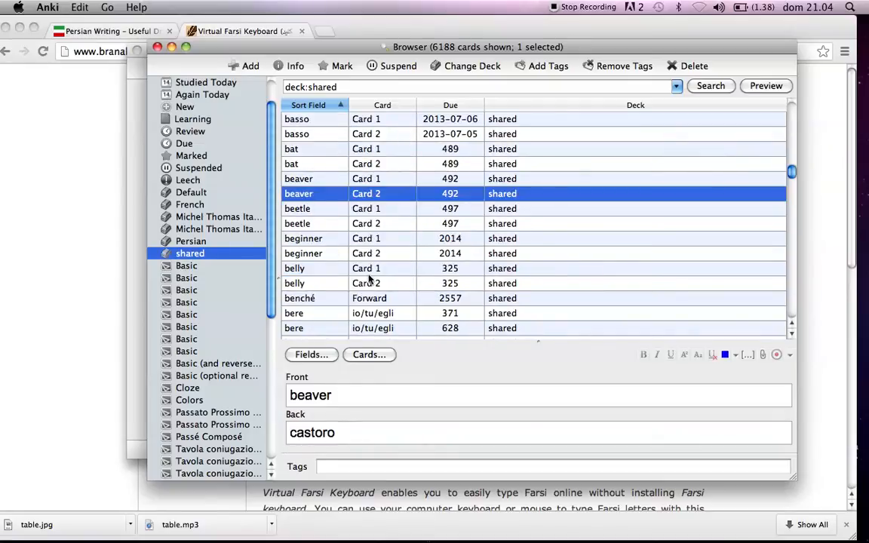
View the body type card's fields and look further down the list to the words starting with c.
{"action": "scroll", "coordinate": [334, 221], "scroll_direction": "down", "scroll_amount": 5}
{"action": "scroll", "coordinate": [332, 256], "scroll_direction": "down", "scroll_amount": 4}
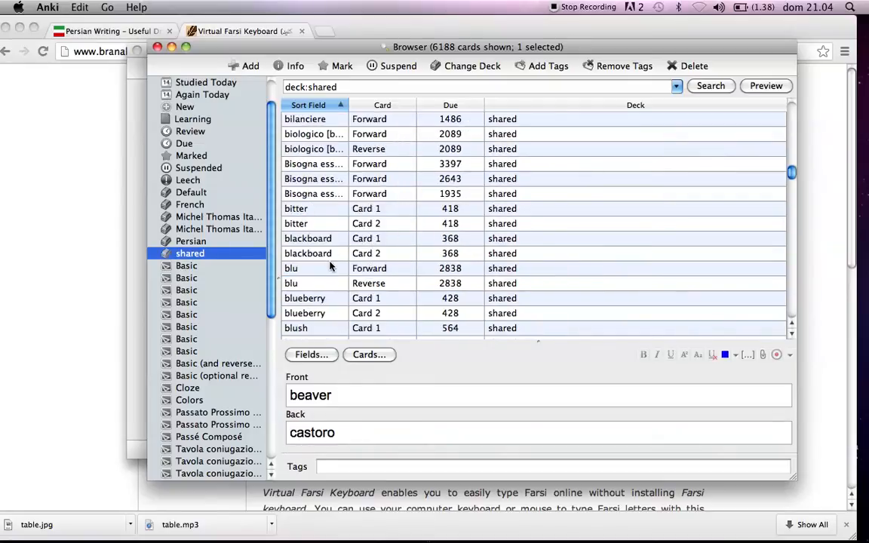
{"action": "scroll", "coordinate": [329, 264], "scroll_direction": "down", "scroll_amount": 2}
{"action": "left_click", "coordinate": [291, 149]}
{"action": "left_click", "coordinate": [292, 163]}
{"action": "left_click", "coordinate": [318, 268]}
{"action": "scroll", "coordinate": [333, 276], "scroll_direction": "down", "scroll_amount": 15}
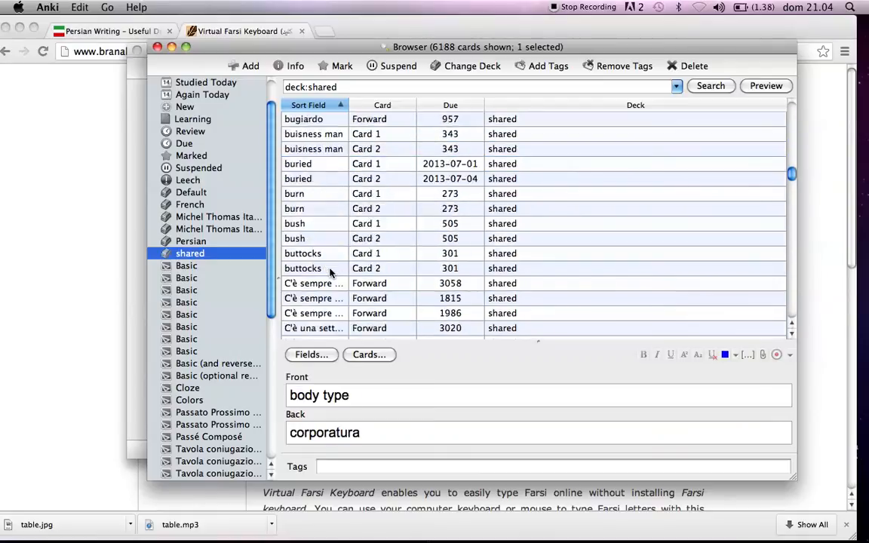
{"action": "scroll", "coordinate": [330, 272], "scroll_direction": "down", "scroll_amount": 10}
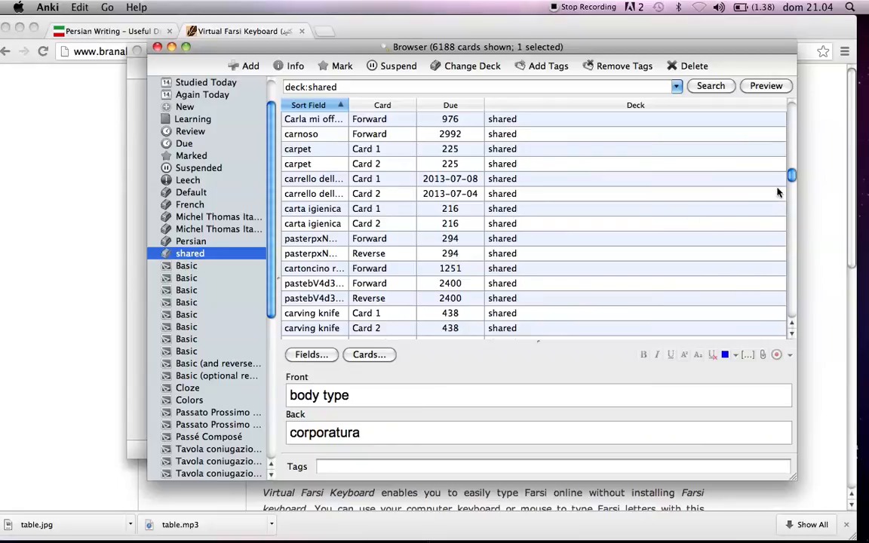
View the picture and text on the Forward picture card just above the carving knife cards.
{"action": "left_click", "coordinate": [326, 281]}
{"action": "scroll", "coordinate": [336, 294], "scroll_direction": "down", "scroll_amount": 1}
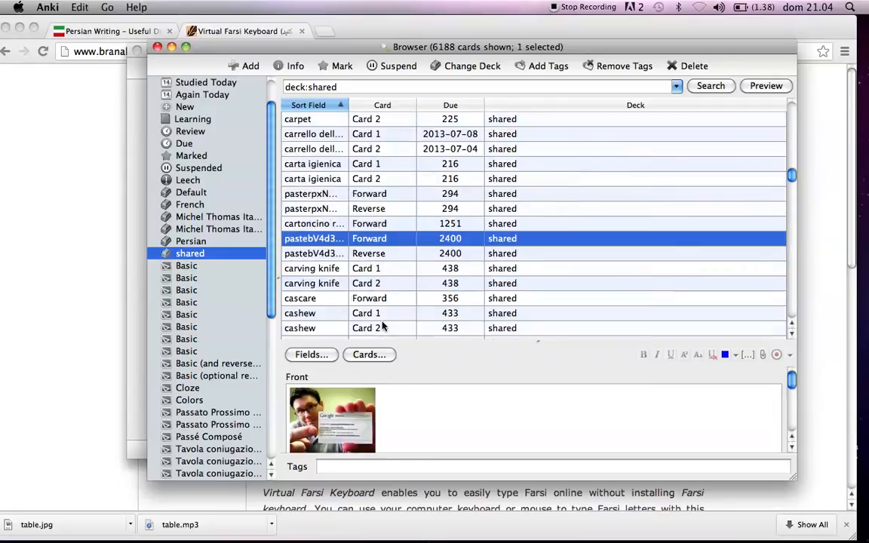
{"action": "scroll", "coordinate": [324, 279], "scroll_direction": "down", "scroll_amount": 1}
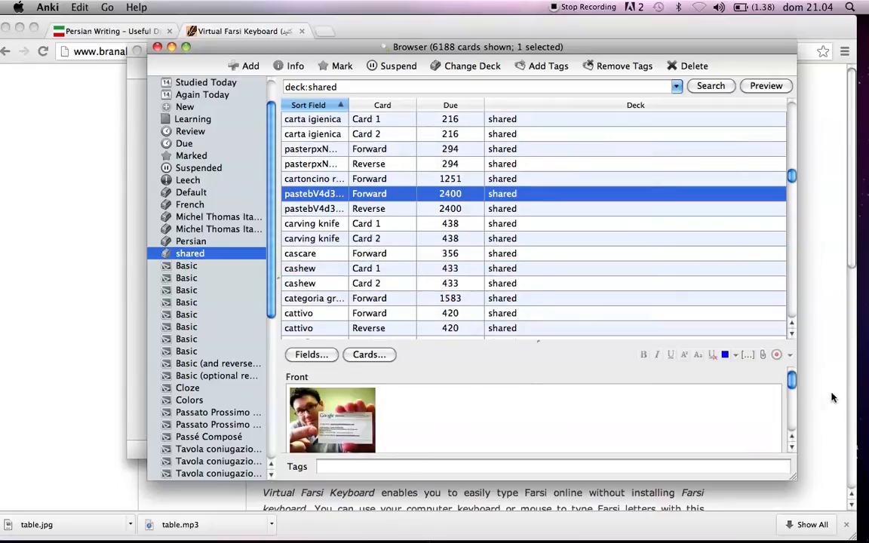
{"action": "mouse_move", "coordinate": [793, 385]}
{"action": "left_mouse_down"}
{"action": "mouse_move", "coordinate": [799, 428]}
{"action": "mouse_move", "coordinate": [807, 389]}
{"action": "left_mouse_up"}
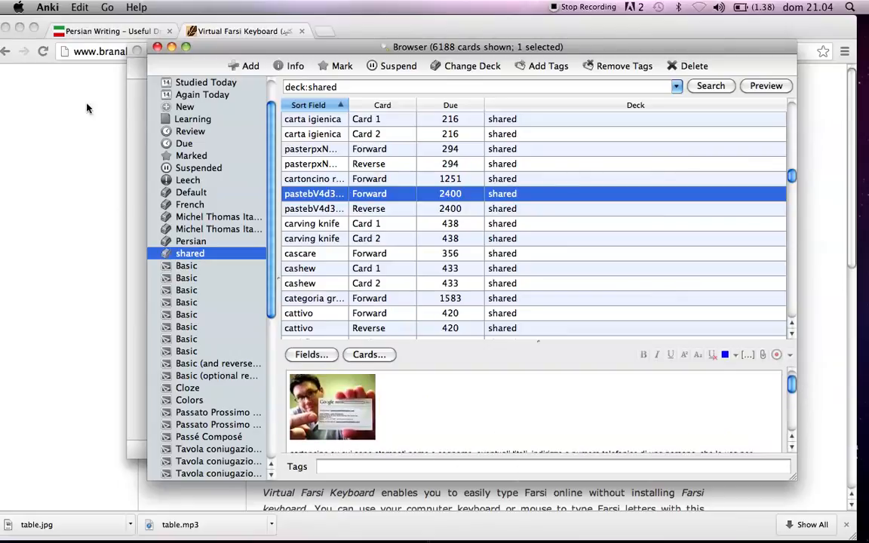
View the fields of the "Che si trova" Reverse card and of the cherry card.
{"action": "scroll", "coordinate": [347, 237], "scroll_direction": "down", "scroll_amount": 10}
{"action": "left_click", "coordinate": [318, 239]}
{"action": "scroll", "coordinate": [319, 242], "scroll_direction": "down", "scroll_amount": 6}
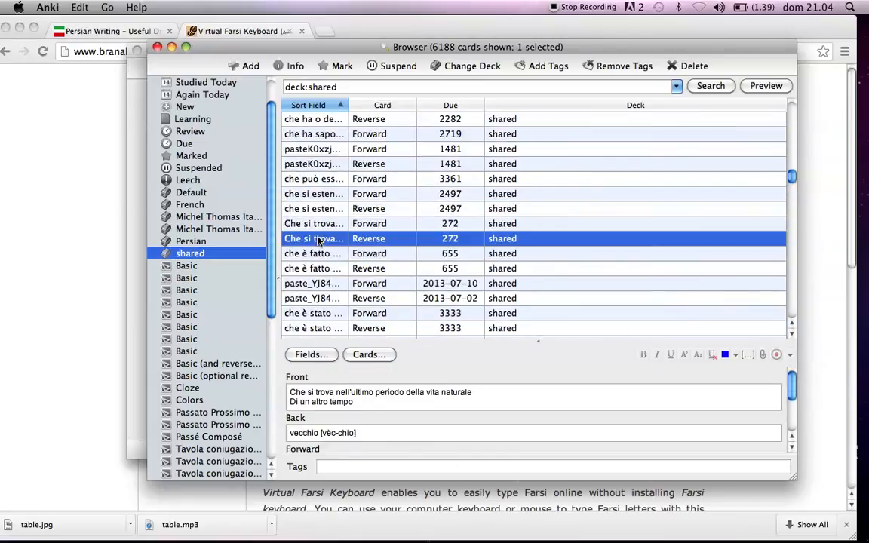
{"action": "scroll", "coordinate": [320, 253], "scroll_direction": "up", "scroll_amount": 2}
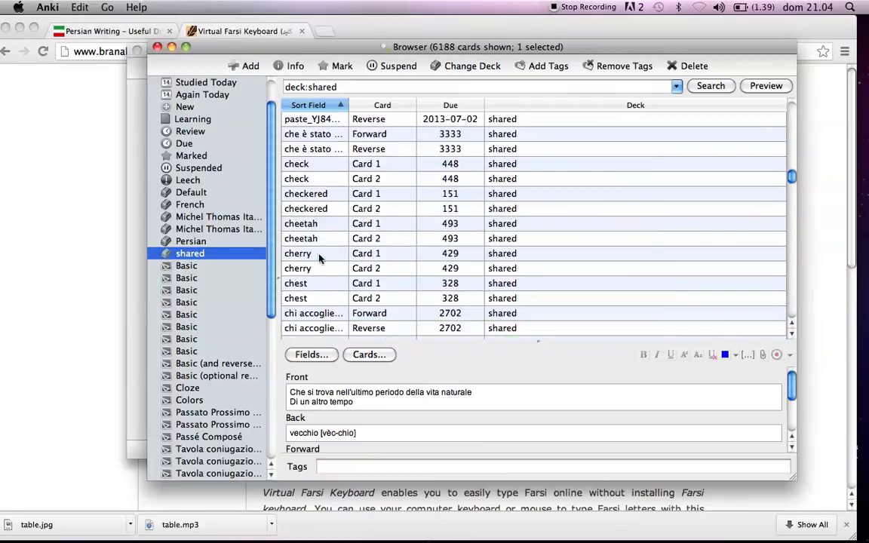
{"action": "left_click", "coordinate": [320, 255]}
{"action": "scroll", "coordinate": [320, 260], "scroll_direction": "down", "scroll_amount": 12}
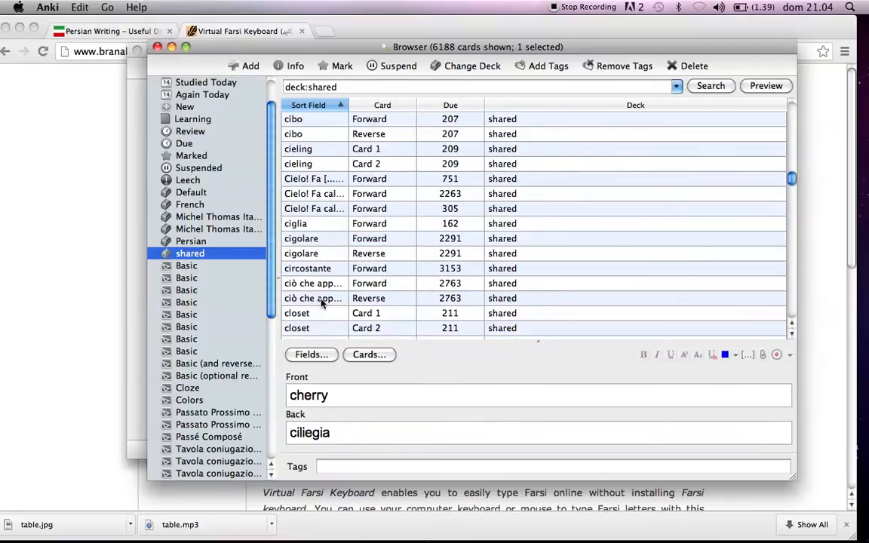
{"action": "scroll", "coordinate": [322, 303], "scroll_direction": "up", "scroll_amount": 2}
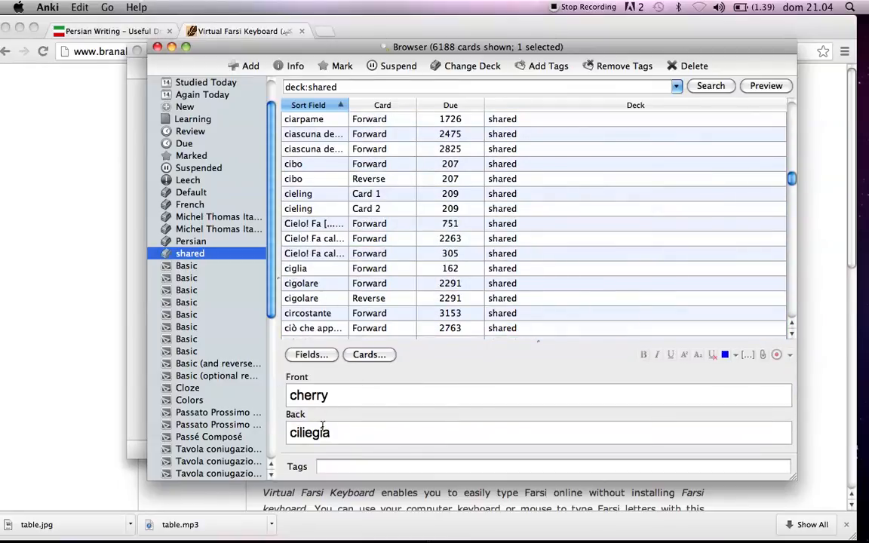
Return to the picture cards near the start of the list and view the lobster card's Front and Back fields.
{"action": "scroll", "coordinate": [280, 226], "scroll_direction": "down", "scroll_amount": 10}
{"action": "scroll", "coordinate": [305, 313], "scroll_direction": "down", "scroll_amount": 15}
{"action": "scroll", "coordinate": [295, 321], "scroll_direction": "down", "scroll_amount": 12}
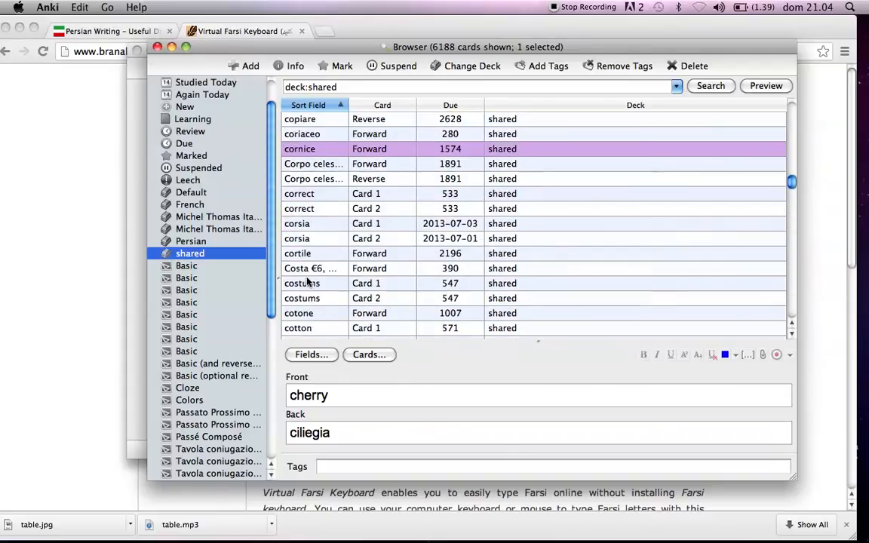
{"action": "left_click_drag", "start_coordinate": [791, 178], "coordinate": [805, 117]}
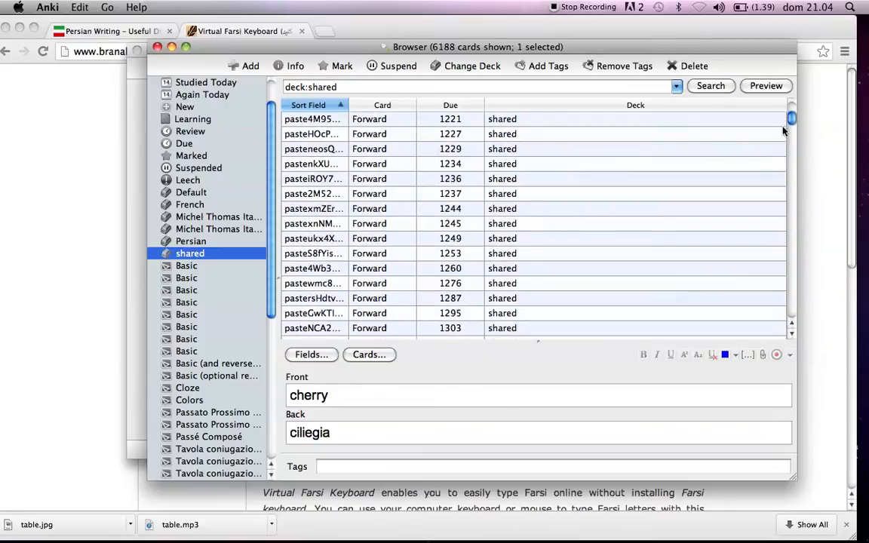
{"action": "left_click", "coordinate": [305, 224]}
{"action": "scroll", "coordinate": [304, 393], "scroll_direction": "down", "scroll_amount": 2}
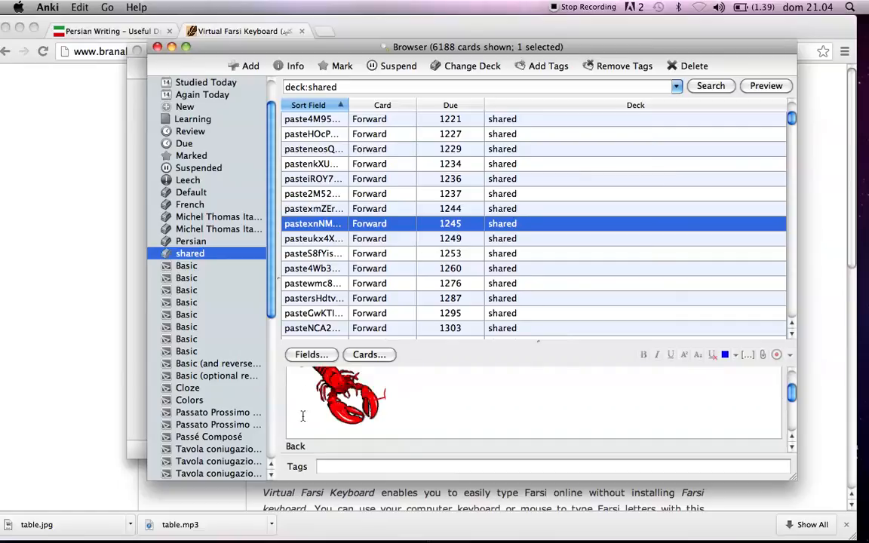
{"action": "scroll", "coordinate": [393, 411], "scroll_direction": "up", "scroll_amount": 2}
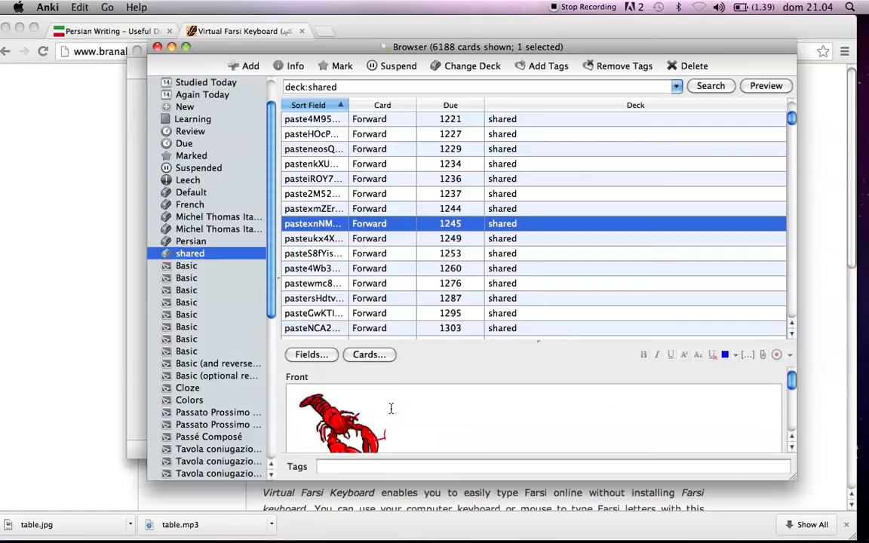
{"action": "scroll", "coordinate": [387, 407], "scroll_direction": "down", "scroll_amount": 4}
{"action": "scroll", "coordinate": [362, 418], "scroll_direction": "up", "scroll_amount": 2}
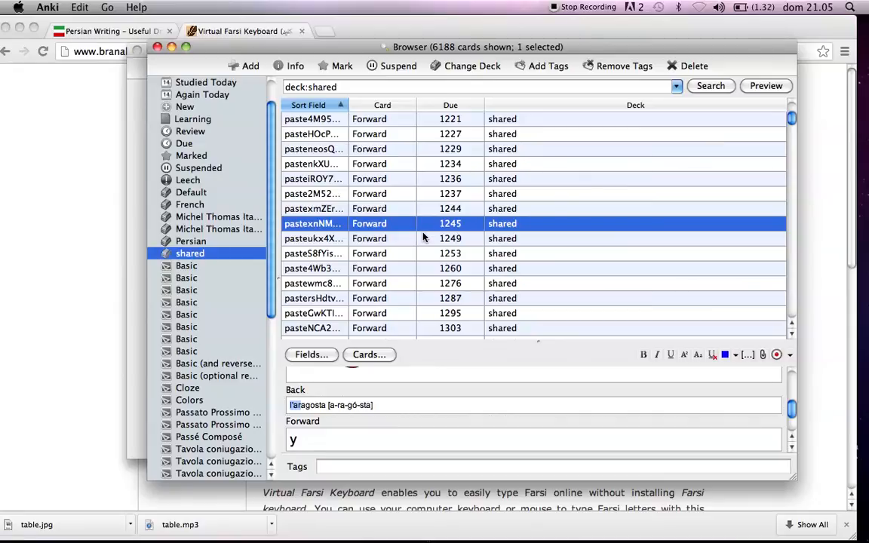
Look through the neighbouring picture cards, viewing the ones from pasteSULWr to pasteUjeyM.
{"action": "scroll", "coordinate": [303, 208], "scroll_direction": "up", "scroll_amount": 10}
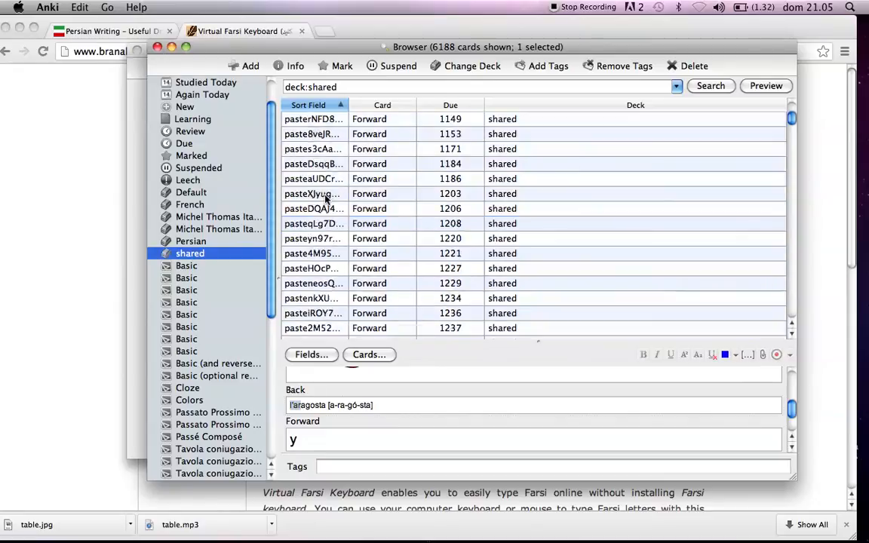
{"action": "scroll", "coordinate": [341, 240], "scroll_direction": "up", "scroll_amount": 12}
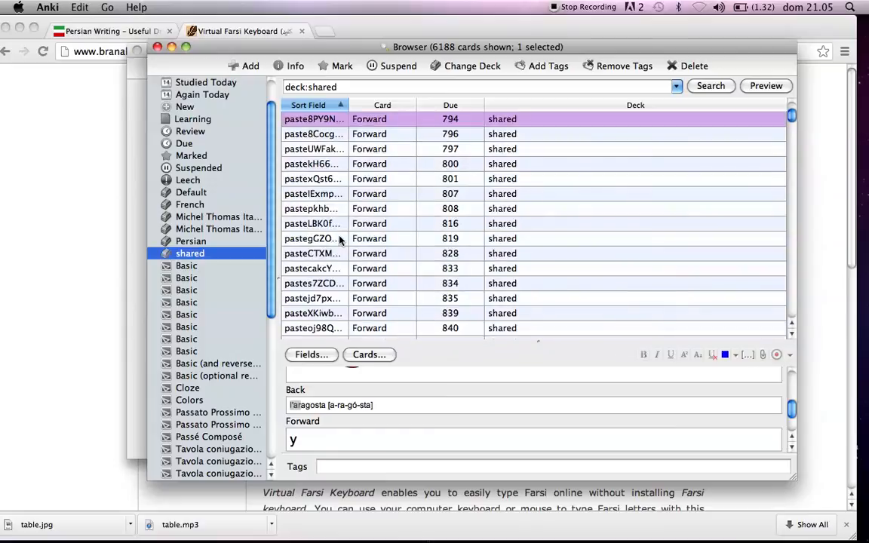
{"action": "scroll", "coordinate": [340, 237], "scroll_direction": "up", "scroll_amount": 2}
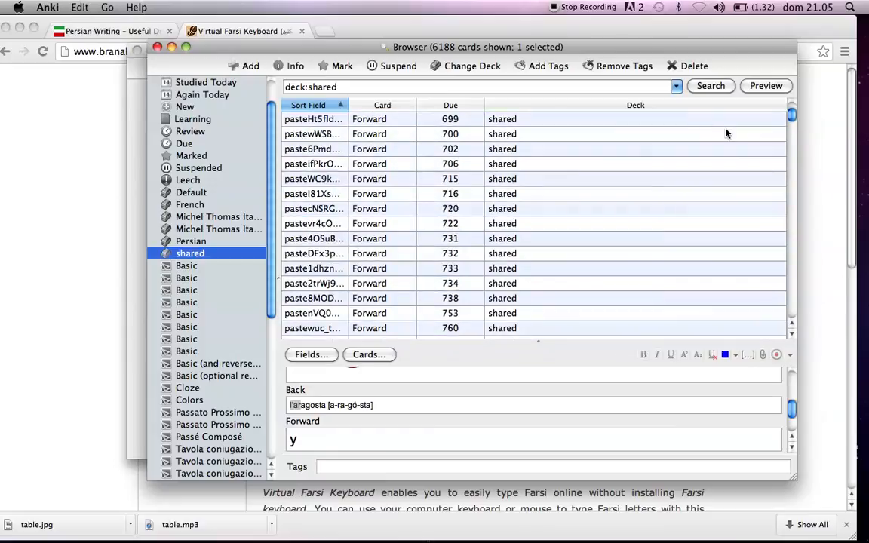
{"action": "mouse_move", "coordinate": [794, 117]}
{"action": "left_mouse_down"}
{"action": "mouse_move", "coordinate": [794, 110]}
{"action": "mouse_move", "coordinate": [794, 120]}
{"action": "left_mouse_up"}
{"action": "left_click", "coordinate": [310, 198]}
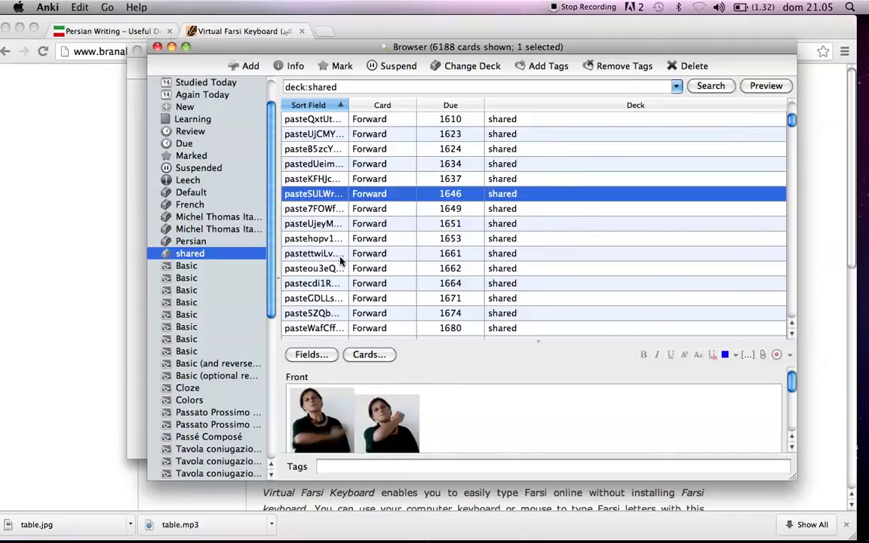
{"action": "key", "text": "Down"}
{"action": "key", "text": "Down"}
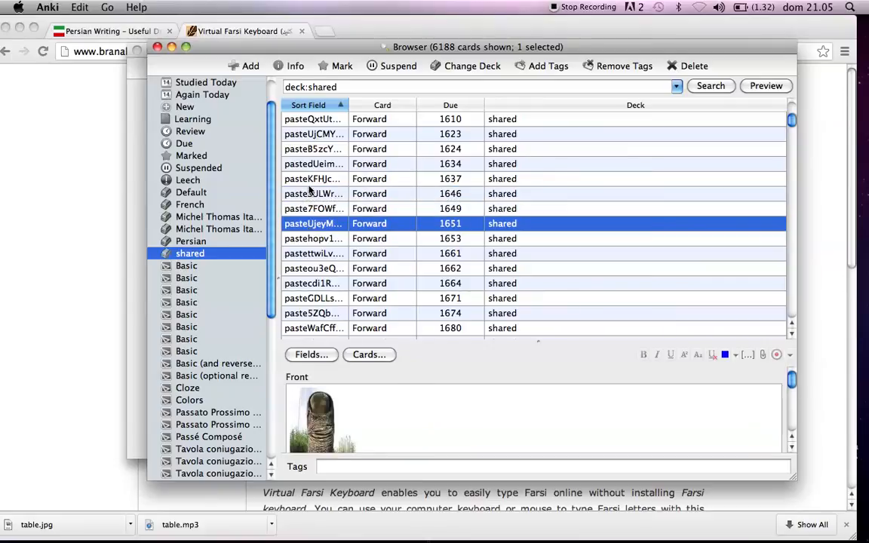
View the Front picture and Back text of the pasteKFHJc card, and close the card browser.
{"action": "left_click", "coordinate": [280, 178]}
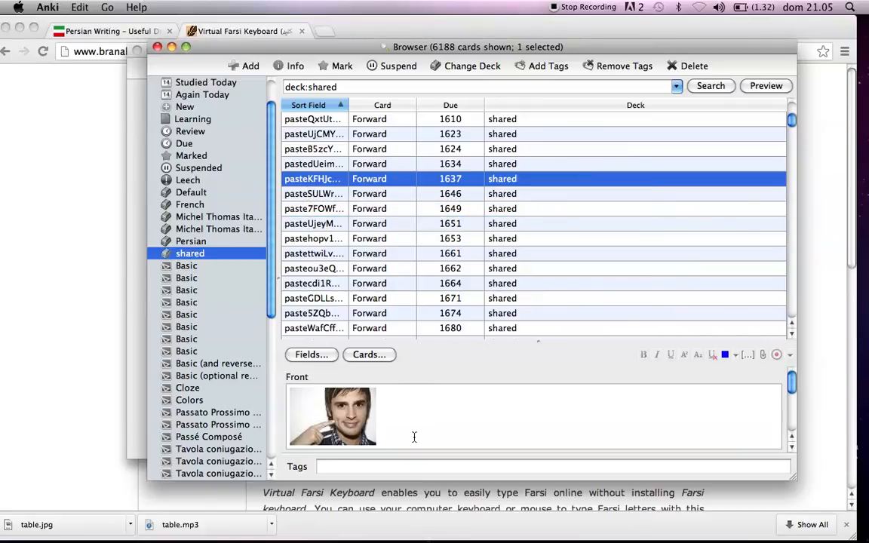
{"action": "scroll", "coordinate": [384, 414], "scroll_direction": "down", "scroll_amount": 4}
{"action": "scroll", "coordinate": [354, 414], "scroll_direction": "up", "scroll_amount": 1}
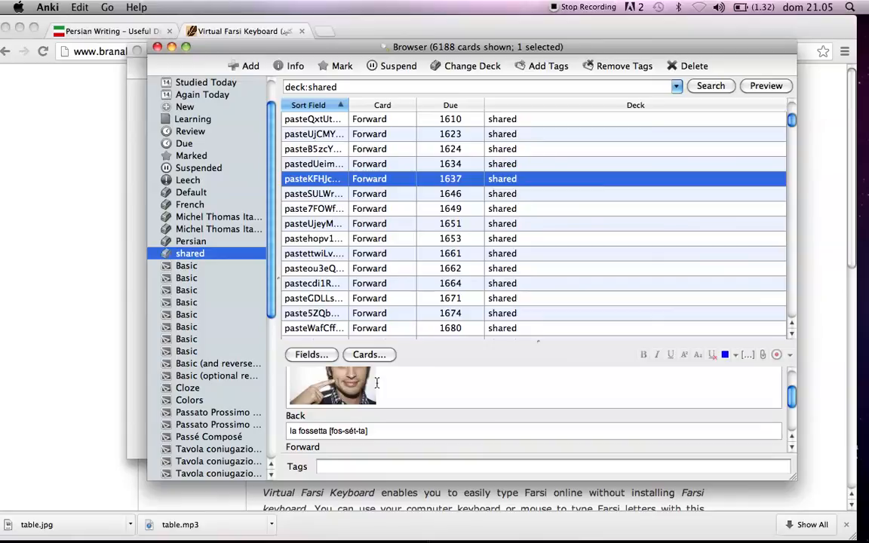
{"action": "scroll", "coordinate": [310, 196], "scroll_direction": "up", "scroll_amount": 4}
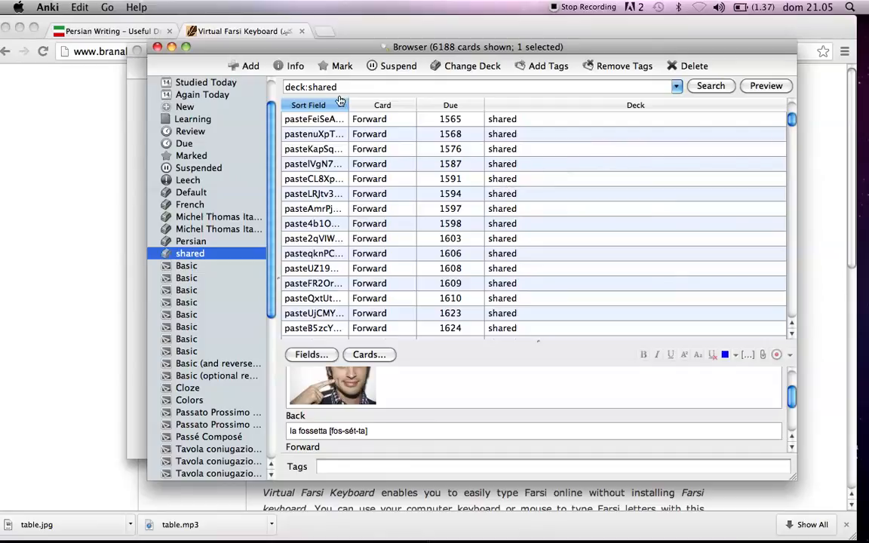
{"action": "left_click", "coordinate": [158, 48]}
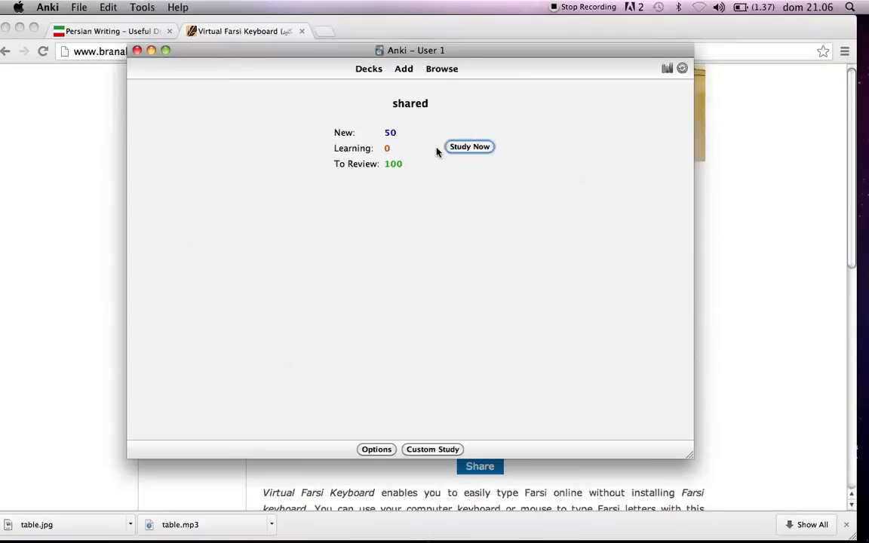